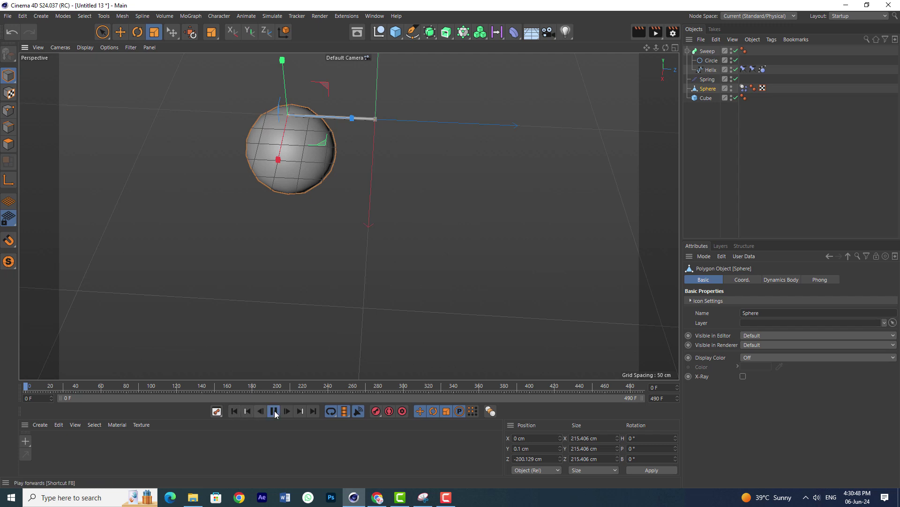
Play back the finished animation of the rope swinging the sphere
{"action": "left_click", "coordinate": [715, 188]}
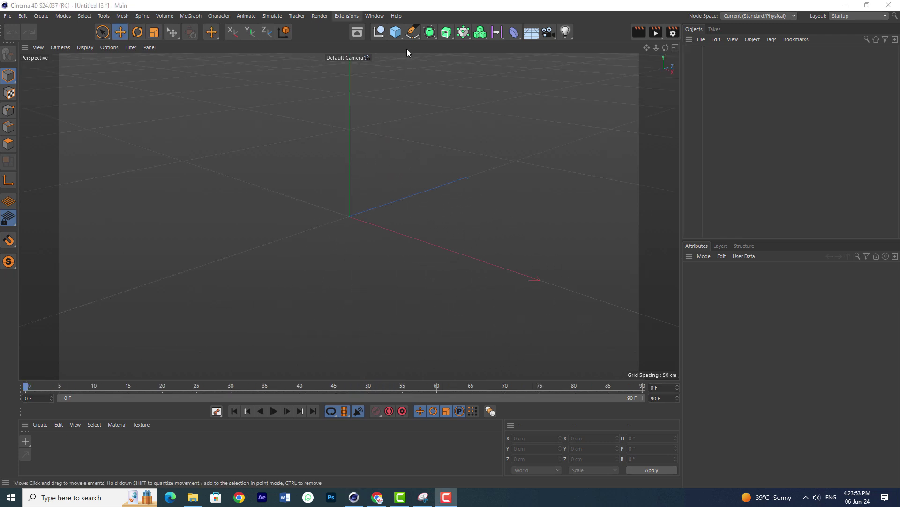
Add a Helix with 0 cm start/end radius and 60 subdivisions, then make it editable
{"action": "left_click", "coordinate": [412, 31]}
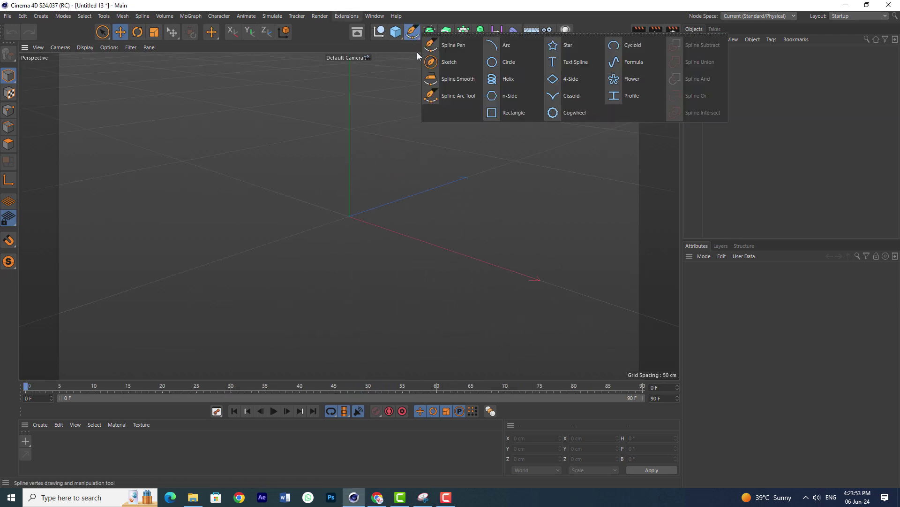
{"action": "left_click", "coordinate": [491, 79]}
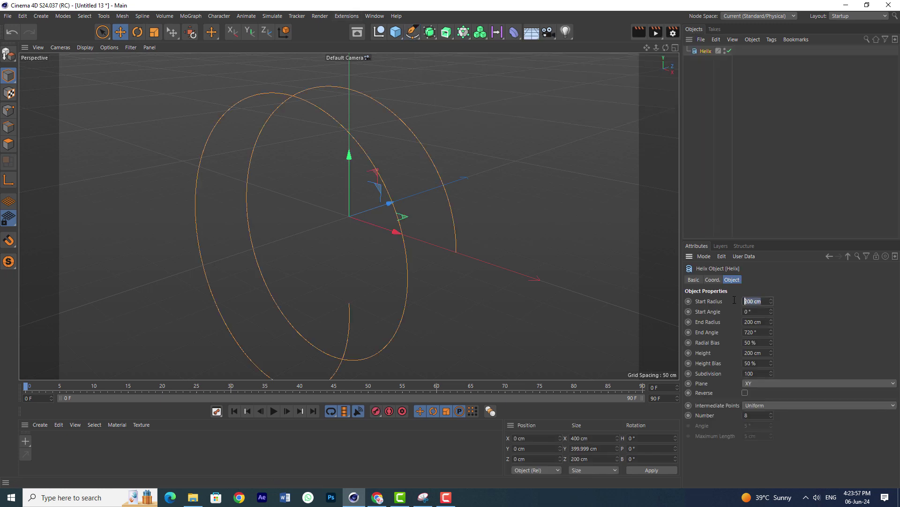
{"action": "type", "text": "0"}
{"action": "key", "text": "Return"}
{"action": "left_click", "coordinate": [772, 324]}
{"action": "type", "text": "0"}
{"action": "key", "text": "Return"}
{"action": "middle_click_drag", "start_coordinate": [321, 232], "coordinate": [341, 194], "text": "alt"}
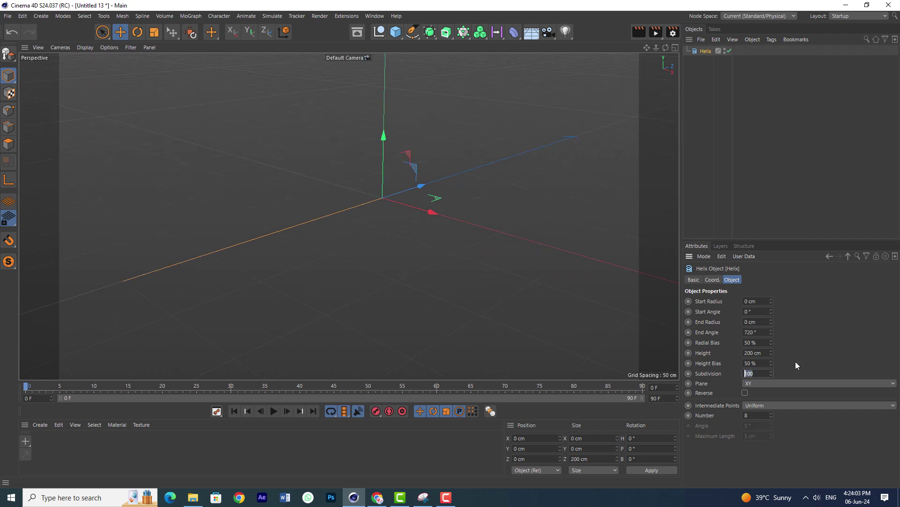
{"action": "type", "text": "60"}
{"action": "key", "text": "Return"}
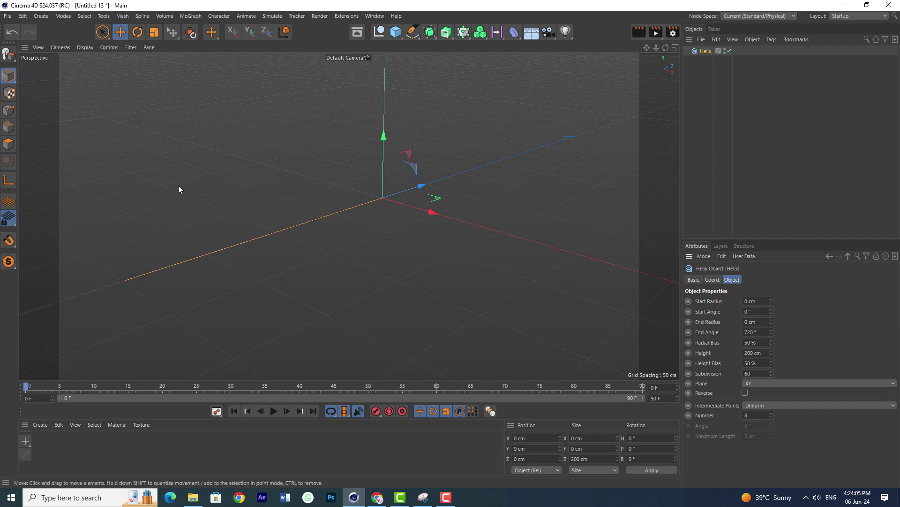
{"action": "left_click", "coordinate": [9, 54]}
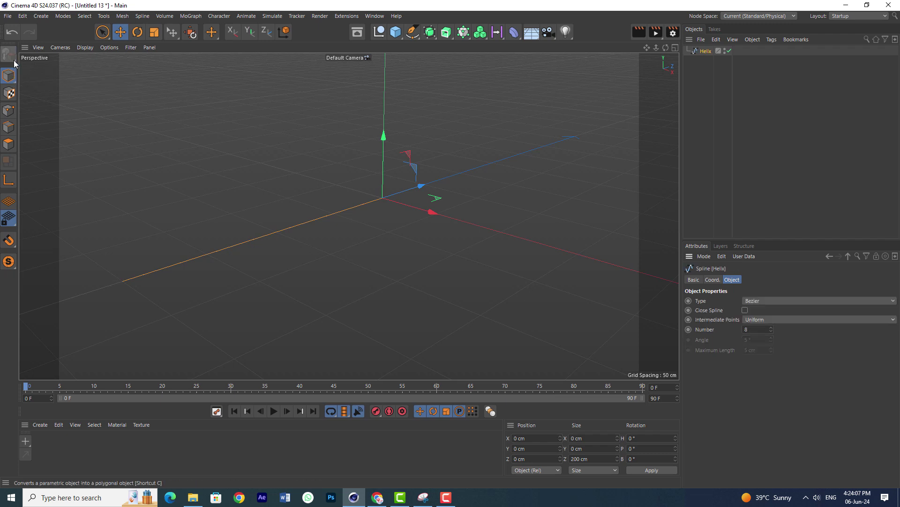
{"action": "left_click", "coordinate": [9, 110]}
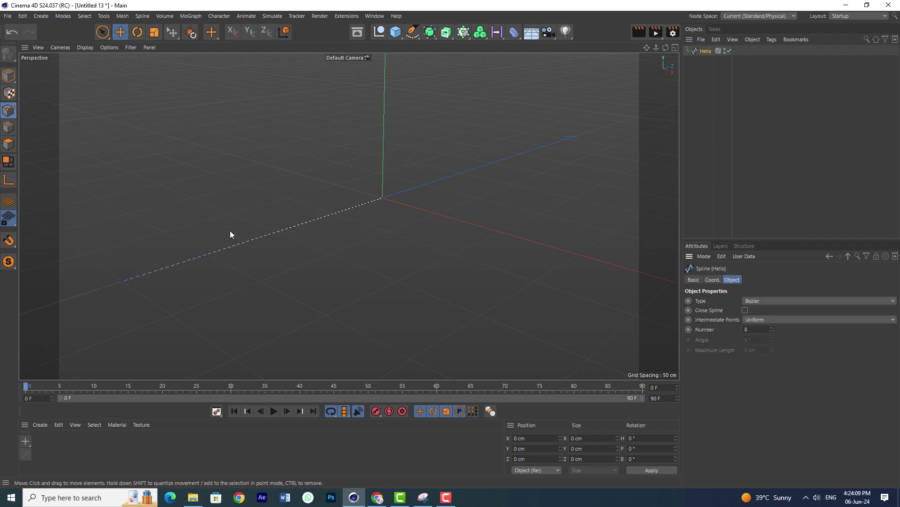
Orbit around the straight helix line and add a default 200 cm Cube
{"action": "scroll", "coordinate": [247, 241], "scroll_direction": "up", "scroll_amount": 3}
{"action": "mouse_move", "coordinate": [263, 215]}
{"action": "left_mouse_down", "text": "alt"}
{"action": "mouse_move", "coordinate": [255, 230]}
{"action": "mouse_move", "coordinate": [274, 221]}
{"action": "mouse_move", "coordinate": [252, 215]}
{"action": "mouse_move", "coordinate": [303, 207]}
{"action": "mouse_move", "coordinate": [297, 219]}
{"action": "left_mouse_up", "text": "alt"}
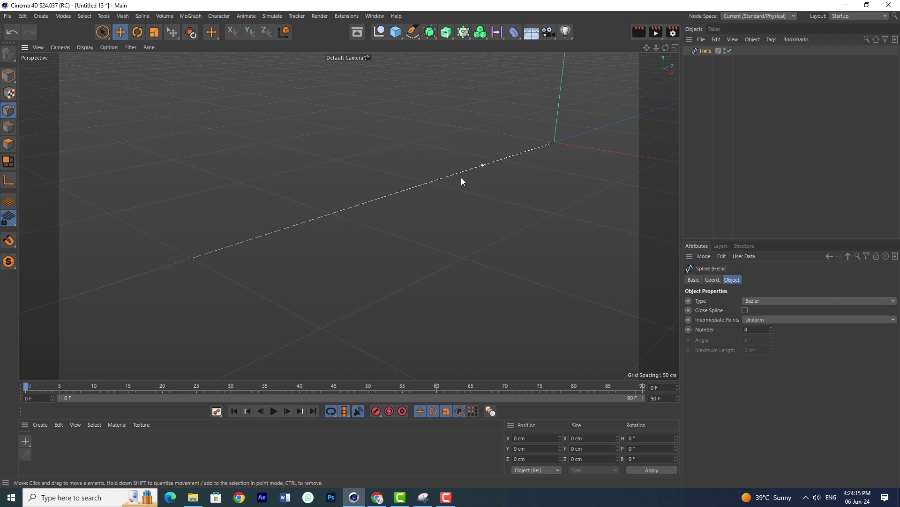
{"action": "mouse_move", "coordinate": [327, 215]}
{"action": "left_mouse_down", "text": "alt"}
{"action": "mouse_move", "coordinate": [323, 189]}
{"action": "mouse_move", "coordinate": [330, 194]}
{"action": "left_mouse_up", "text": "alt"}
{"action": "left_click", "coordinate": [102, 32]}
{"action": "left_click_drag", "start_coordinate": [276, 155], "coordinate": [328, 172], "text": "alt"}
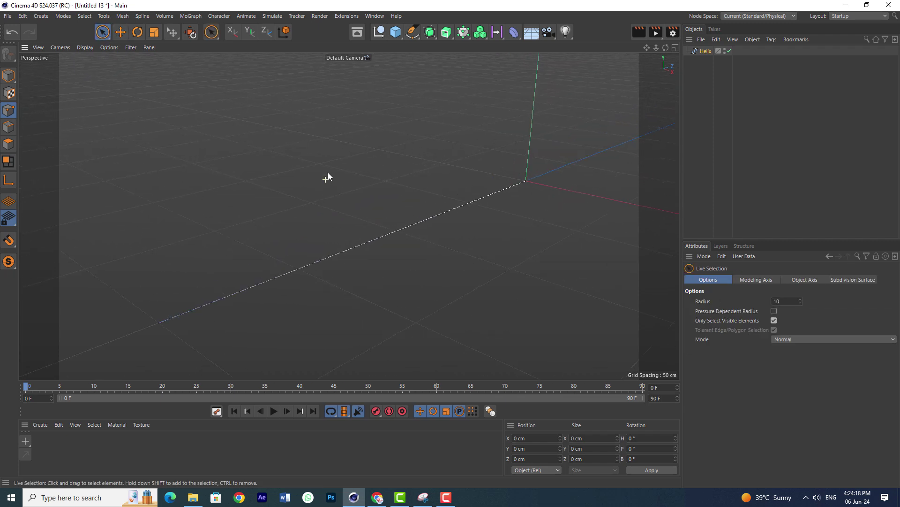
{"action": "left_click_drag", "start_coordinate": [396, 35], "coordinate": [472, 54]}
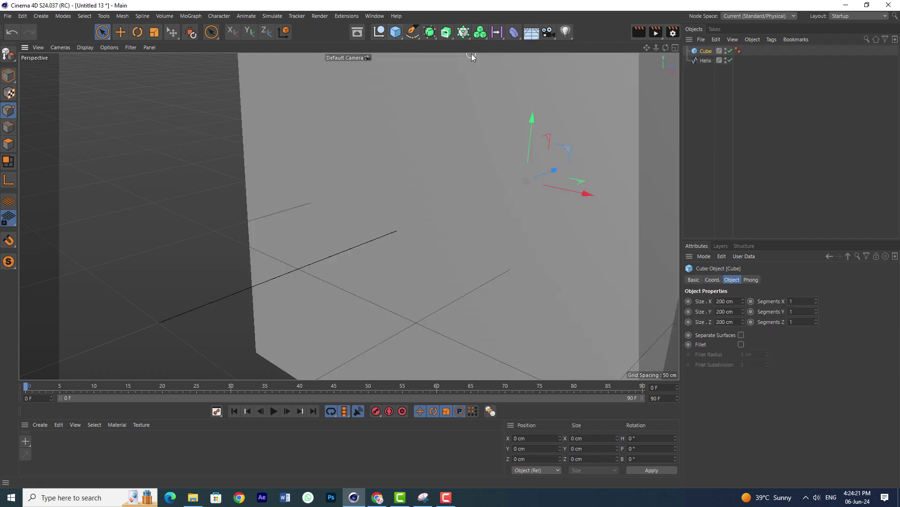
Scale the Cube down to about 5% of its size
{"action": "left_click", "coordinate": [155, 33]}
{"action": "left_click_drag", "start_coordinate": [614, 105], "coordinate": [299, 231]}
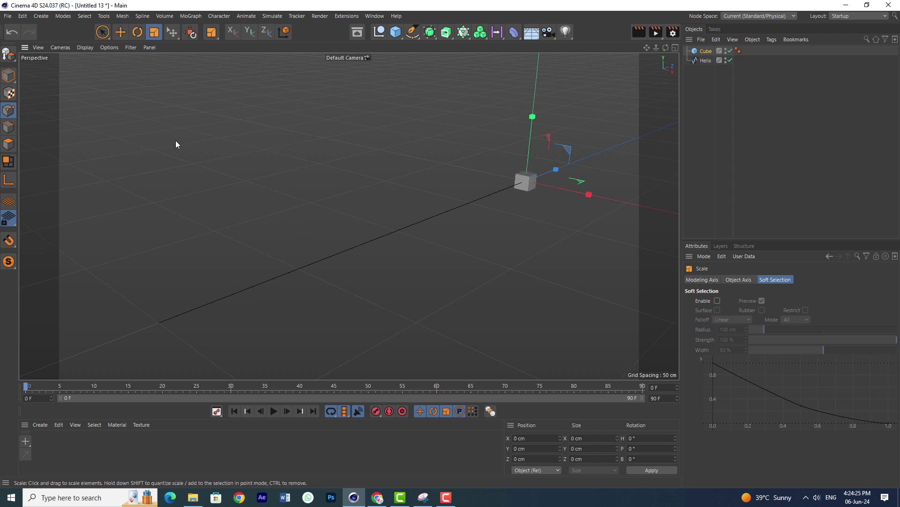
{"action": "left_click", "coordinate": [104, 33]}
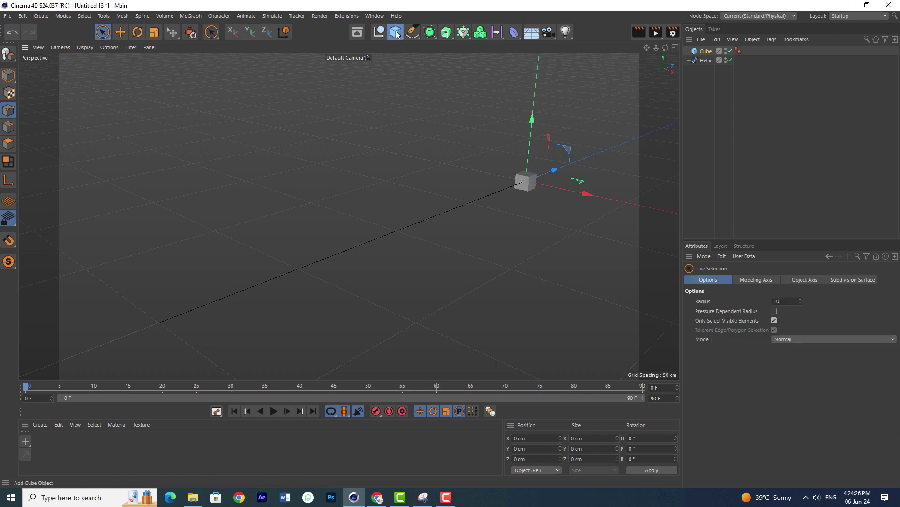
Add a Sphere, shrink it to about 29%, and move it to the helix line's far end
{"action": "left_click_drag", "start_coordinate": [397, 35], "coordinate": [571, 47]}
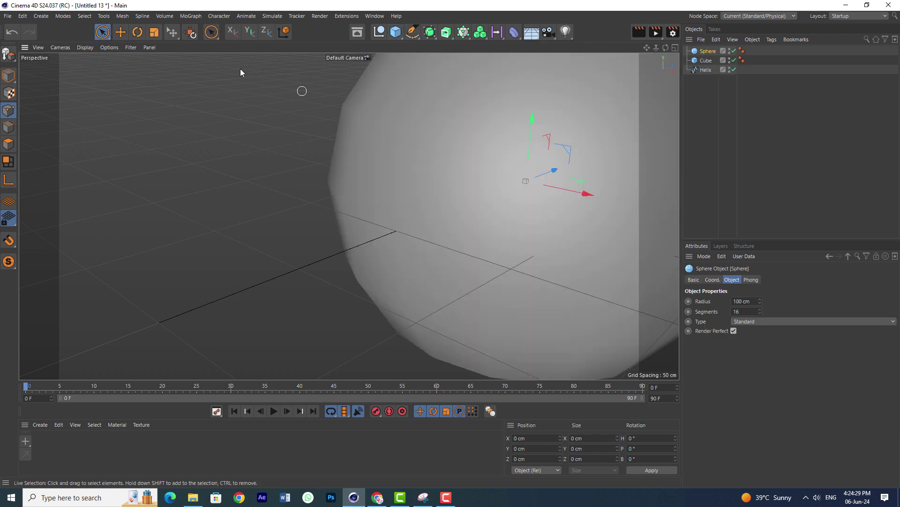
{"action": "key", "text": "t"}
{"action": "left_click_drag", "start_coordinate": [571, 104], "coordinate": [339, 257]}
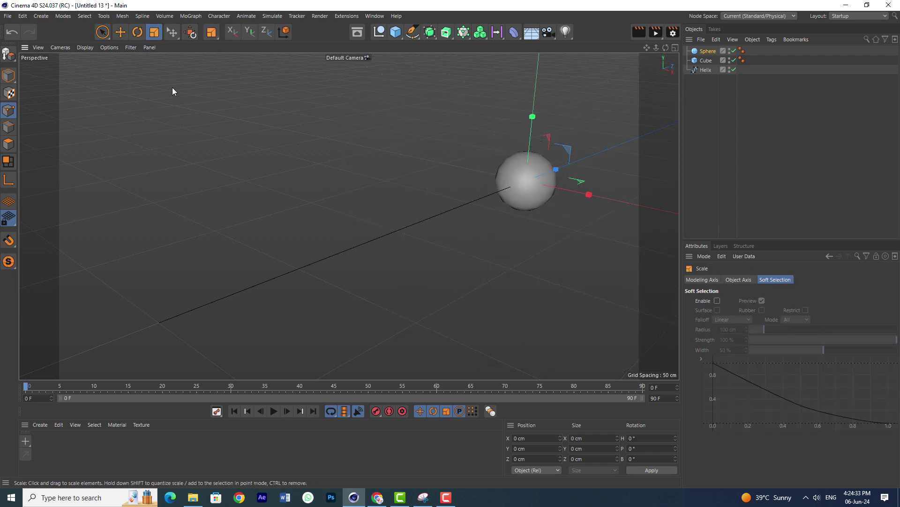
{"action": "key", "text": "9"}
{"action": "mouse_move", "coordinate": [558, 171]}
{"action": "left_mouse_down"}
{"action": "mouse_move", "coordinate": [302, 268]}
{"action": "mouse_move", "coordinate": [216, 313]}
{"action": "mouse_move", "coordinate": [215, 252]}
{"action": "left_mouse_up"}
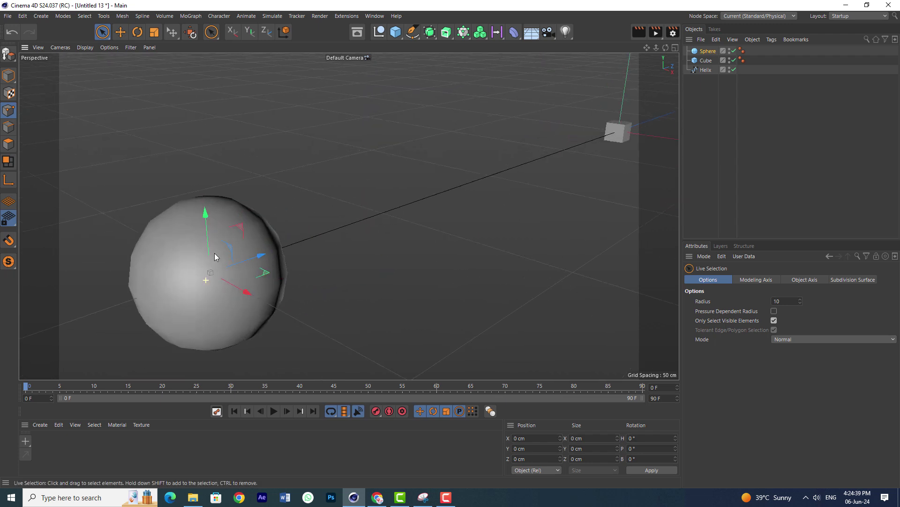
Use Gouraud Shading (Lines), give the Sphere 21 segments and Octahedron type, and make it editable
{"action": "left_click", "coordinate": [84, 46]}
{"action": "left_click", "coordinate": [97, 76]}
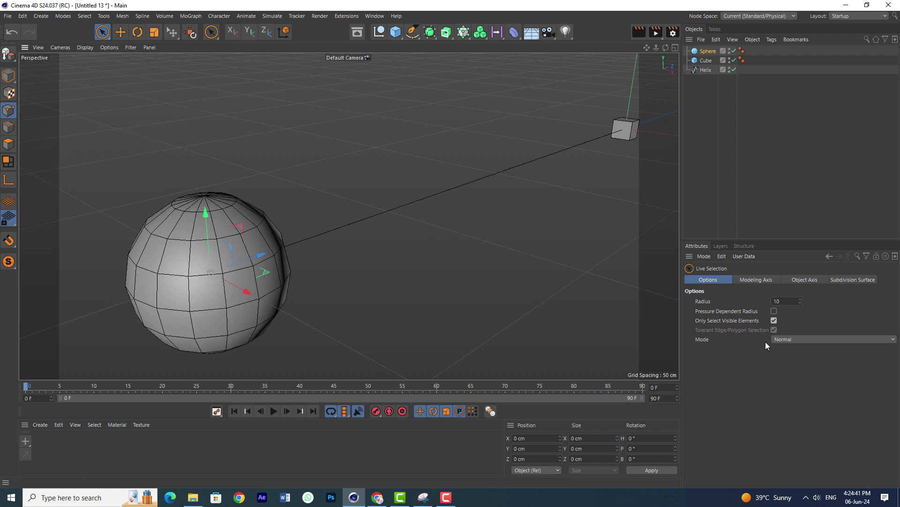
{"action": "left_click", "coordinate": [708, 51]}
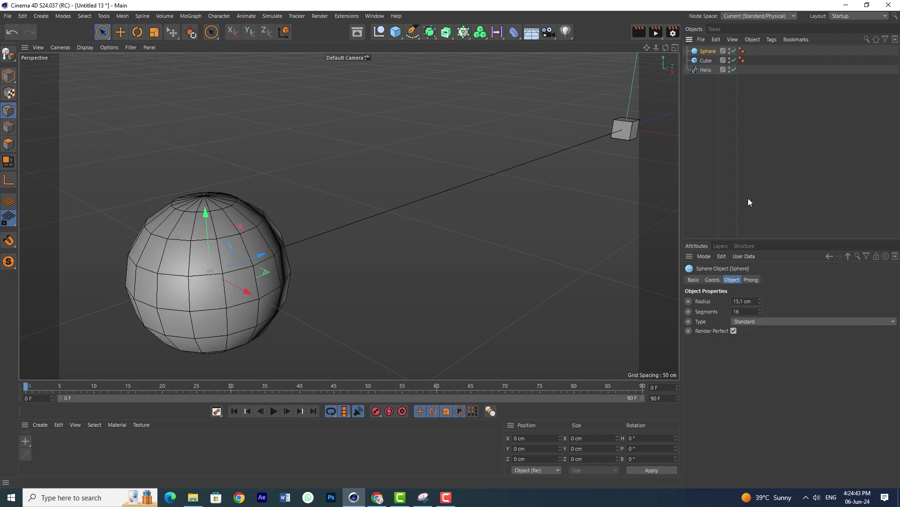
{"action": "left_click_drag", "start_coordinate": [760, 309], "coordinate": [761, 305]}
{"action": "left_click", "coordinate": [763, 320]}
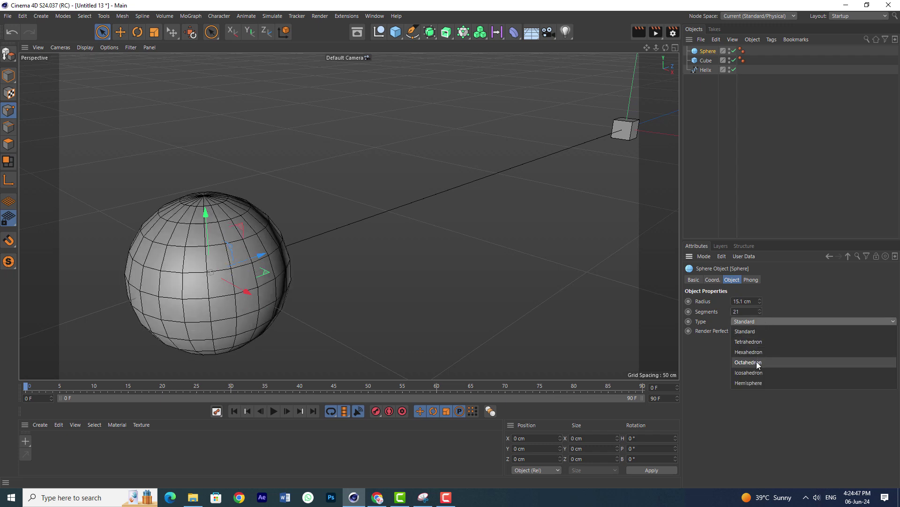
{"action": "left_click", "coordinate": [748, 362]}
{"action": "scroll", "coordinate": [242, 277], "scroll_direction": "down", "scroll_amount": 1}
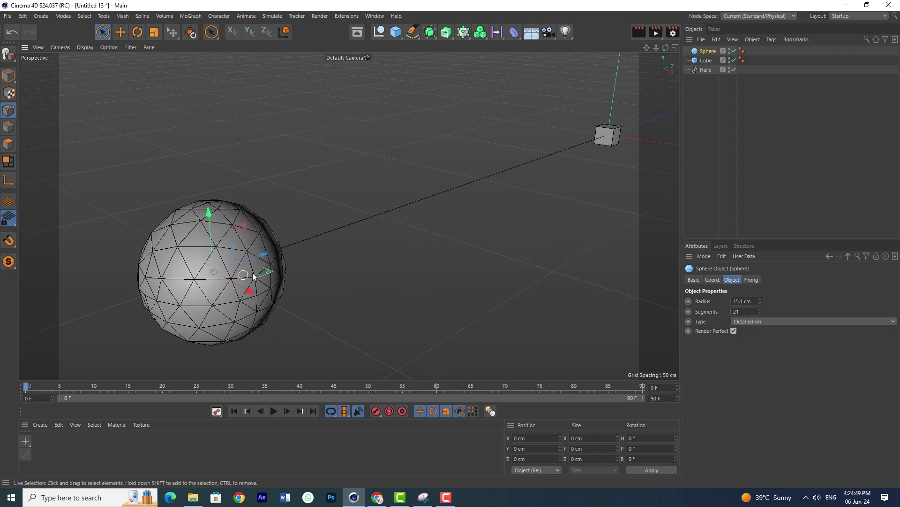
{"action": "key", "text": "c"}
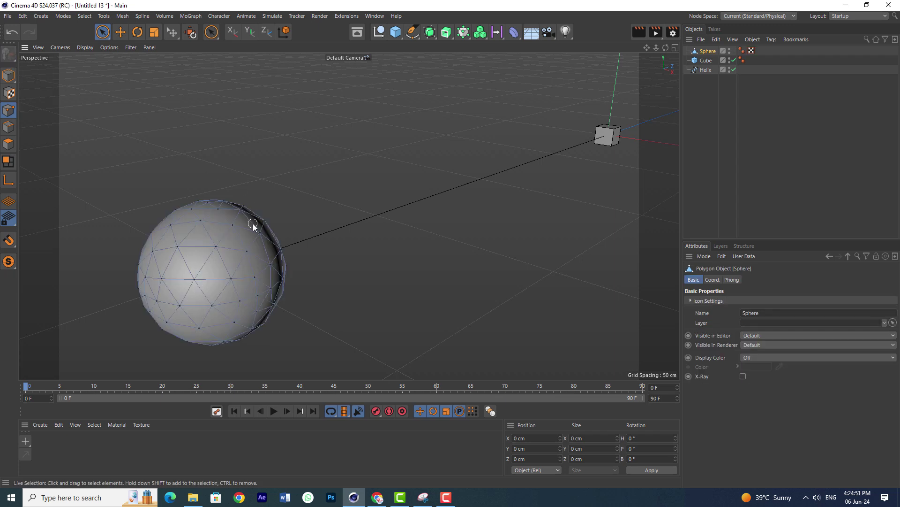
In the four-view layout, move the Sphere's axis up 15 cm to its top
{"action": "left_click", "coordinate": [676, 47]}
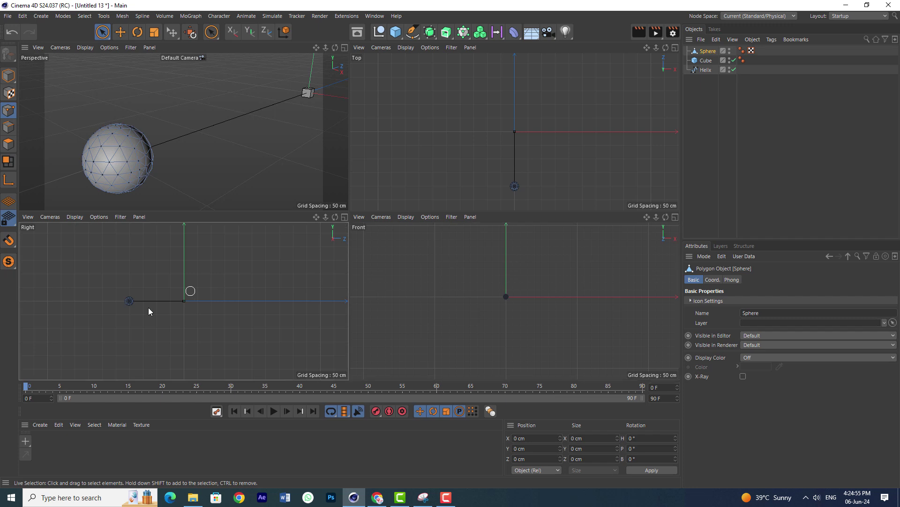
{"action": "key", "text": "o"}
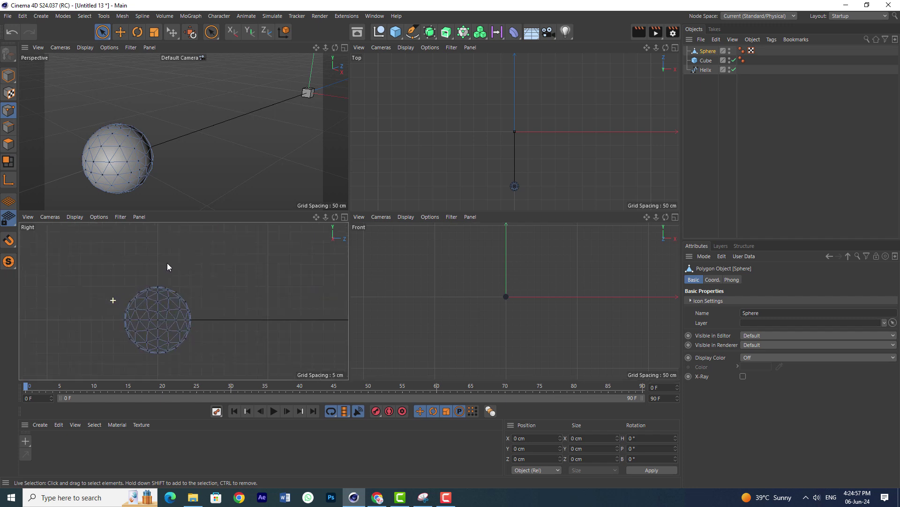
{"action": "left_click", "coordinate": [8, 75]}
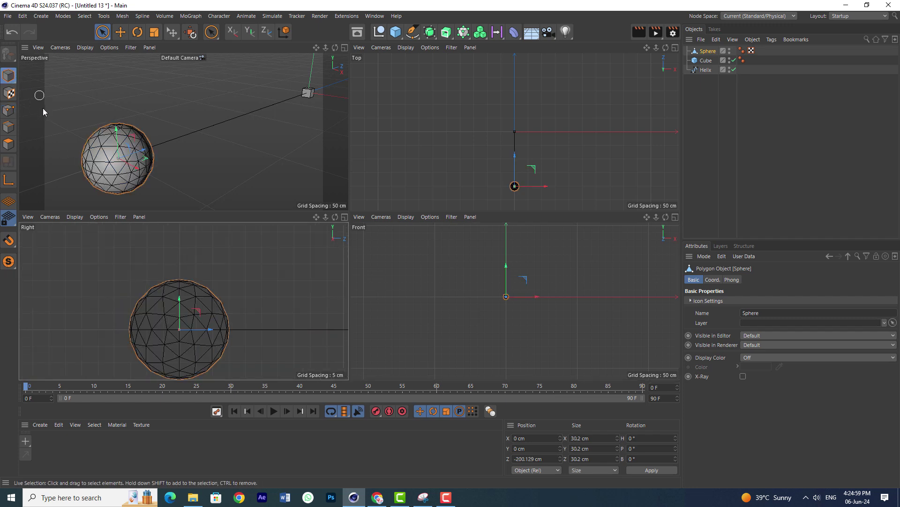
{"action": "left_click", "coordinate": [8, 184]}
{"action": "left_click_drag", "start_coordinate": [176, 298], "coordinate": [184, 263]}
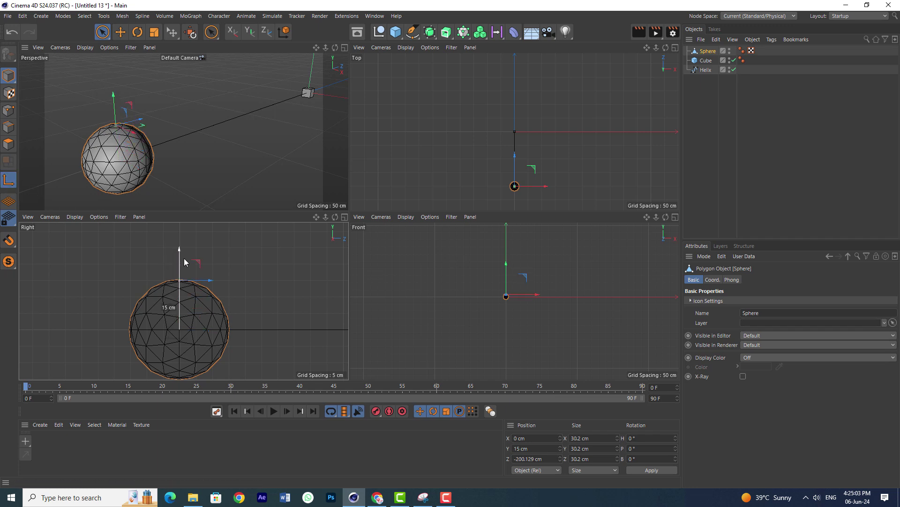
Lower the Sphere to Y 0.1 cm so its top meets the helix end
{"action": "left_click", "coordinate": [8, 180]}
{"action": "left_click_drag", "start_coordinate": [179, 248], "coordinate": [180, 298]}
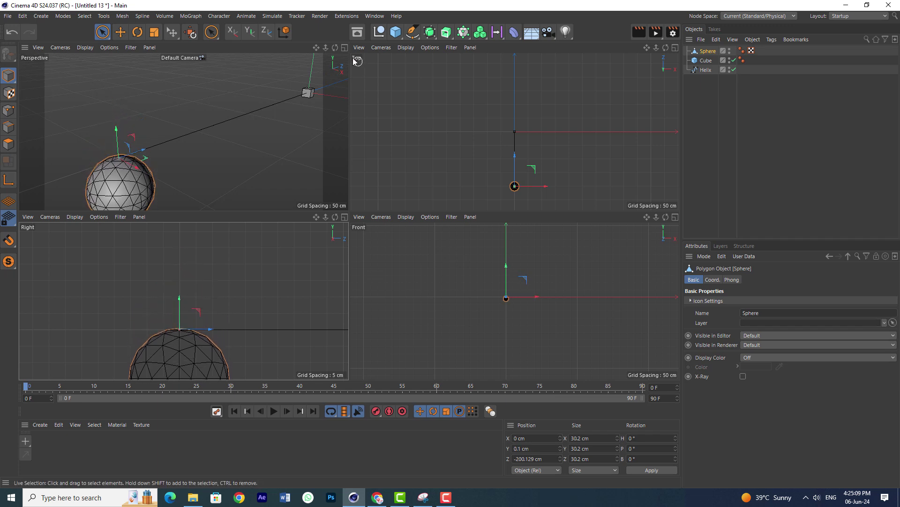
{"action": "key", "text": "F1"}
{"action": "scroll", "coordinate": [359, 170], "scroll_direction": "down", "scroll_amount": 3}
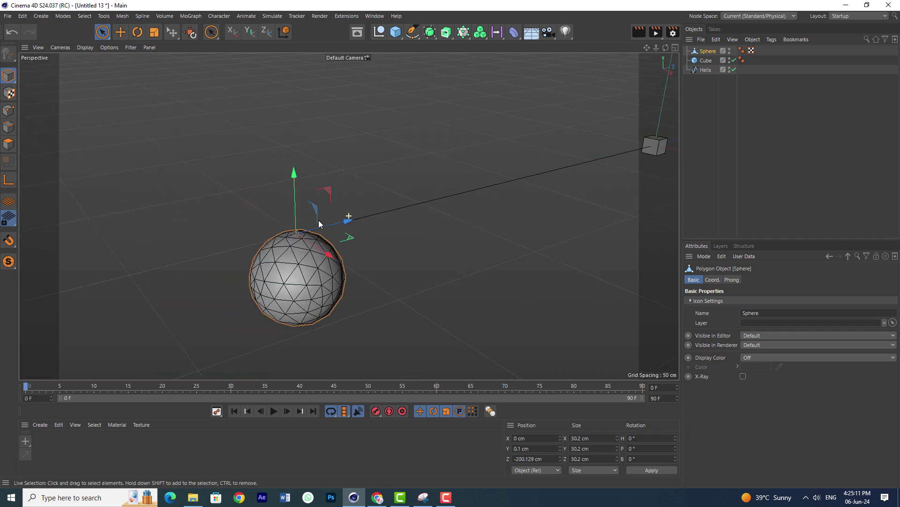
Select the Helix spline's point at the origin
{"action": "scroll", "coordinate": [307, 225], "scroll_direction": "up", "scroll_amount": 3}
{"action": "scroll", "coordinate": [569, 141], "scroll_direction": "up", "scroll_amount": 3}
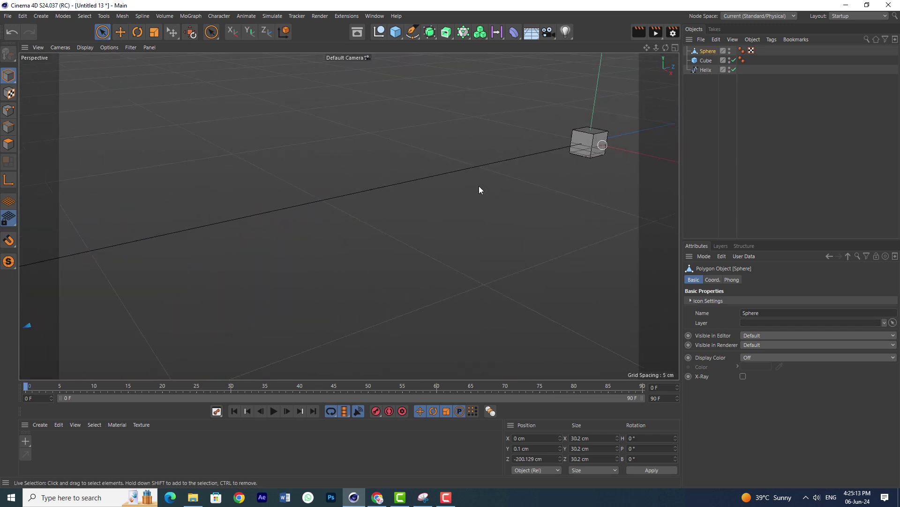
{"action": "scroll", "coordinate": [480, 190], "scroll_direction": "up", "scroll_amount": 2}
{"action": "scroll", "coordinate": [480, 190], "scroll_direction": "up", "scroll_amount": 3}
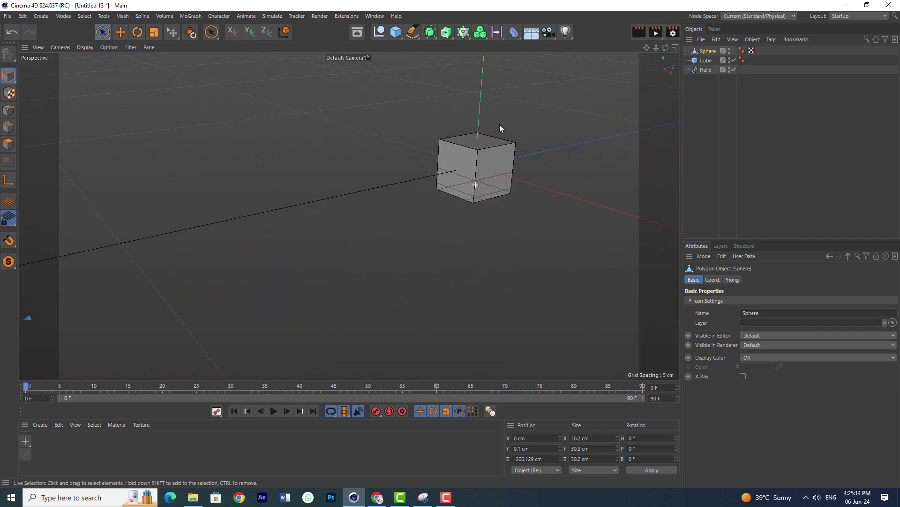
{"action": "left_click", "coordinate": [694, 70]}
{"action": "left_click", "coordinate": [10, 111]}
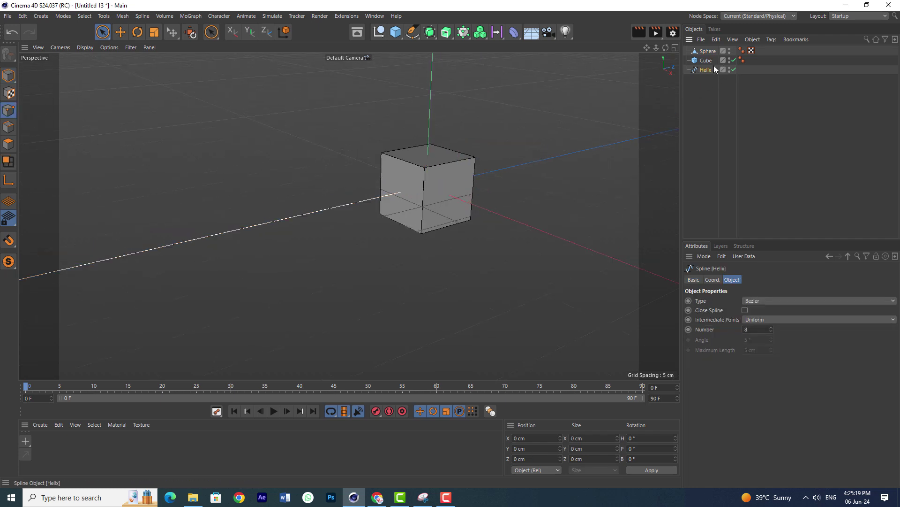
{"action": "left_click", "coordinate": [425, 186]}
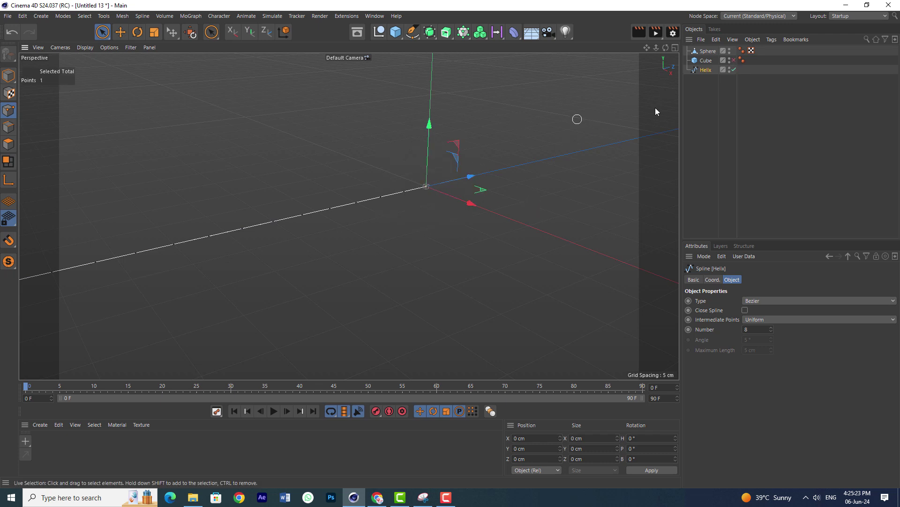
Add a Spline Dynamics tag to the Helix and set the selected point as Fixed
{"action": "right_click", "coordinate": [702, 69]}
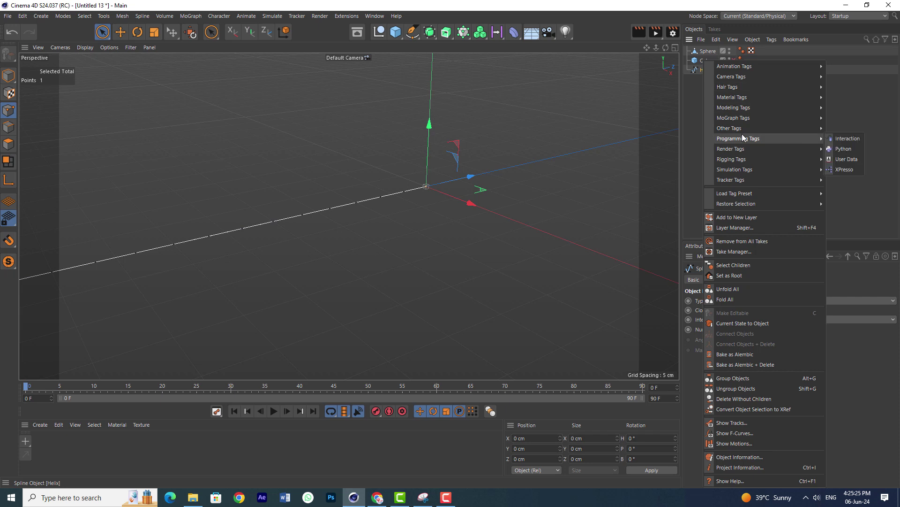
{"action": "mouse_move", "coordinate": [731, 86]}
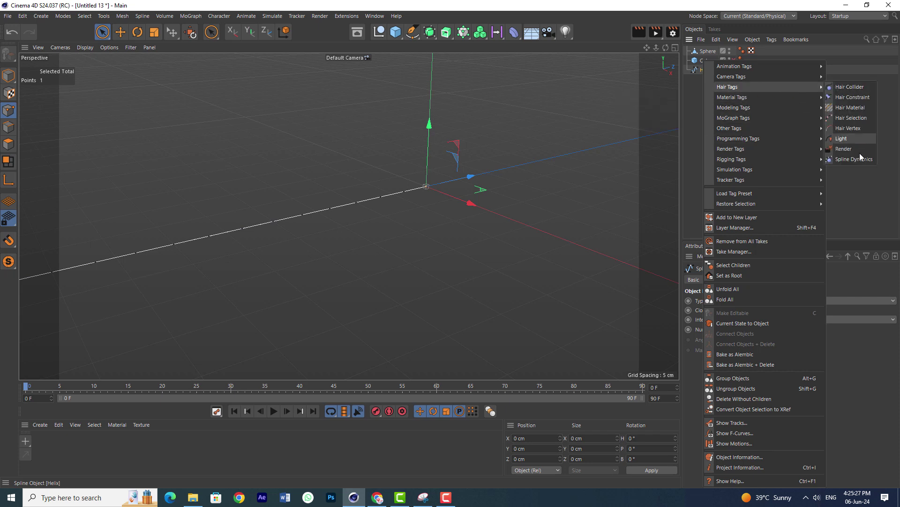
{"action": "left_click", "coordinate": [860, 160]}
{"action": "left_click", "coordinate": [742, 60]}
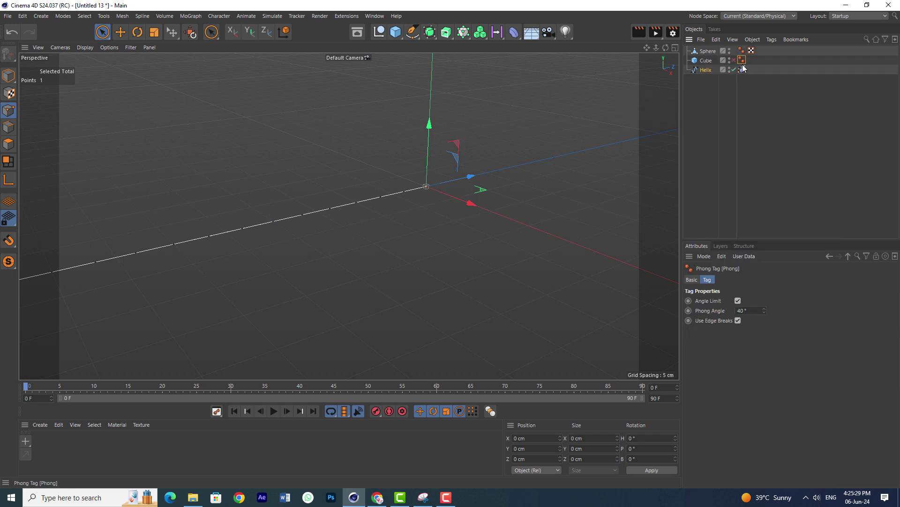
{"action": "left_click", "coordinate": [742, 69]}
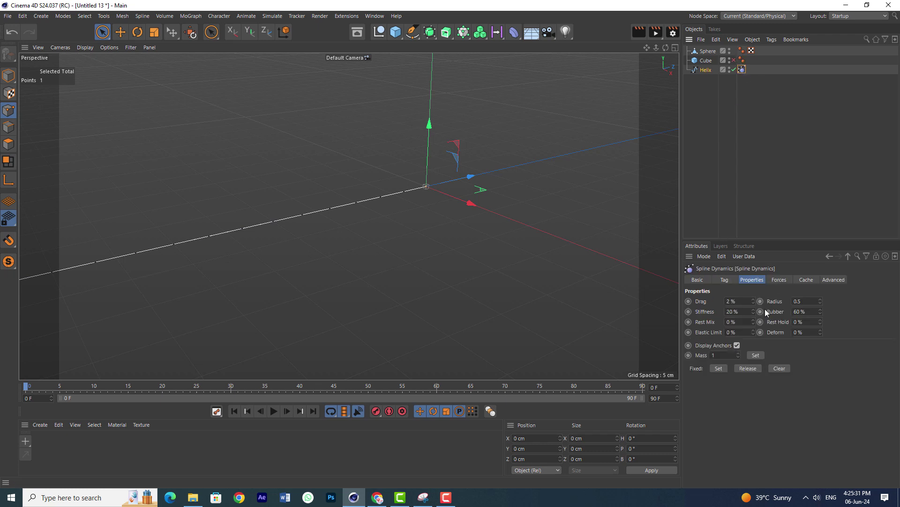
{"action": "left_click", "coordinate": [722, 368]}
{"action": "scroll", "coordinate": [412, 217], "scroll_direction": "down", "scroll_amount": 5}
{"action": "scroll", "coordinate": [413, 204], "scroll_direction": "down", "scroll_amount": 5}
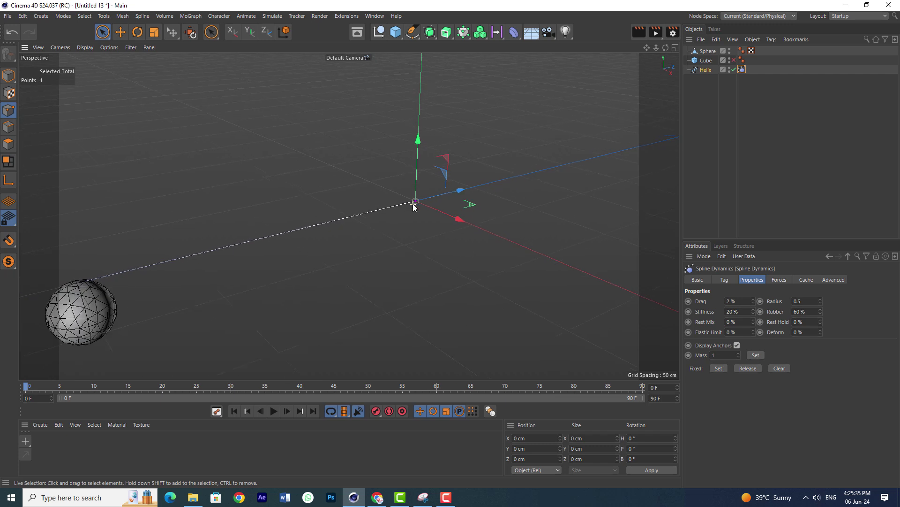
Run the simulation to watch the helix droop from its pinned origin, then stop it
{"action": "middle_click_drag", "start_coordinate": [409, 204], "coordinate": [421, 167], "text": "alt"}
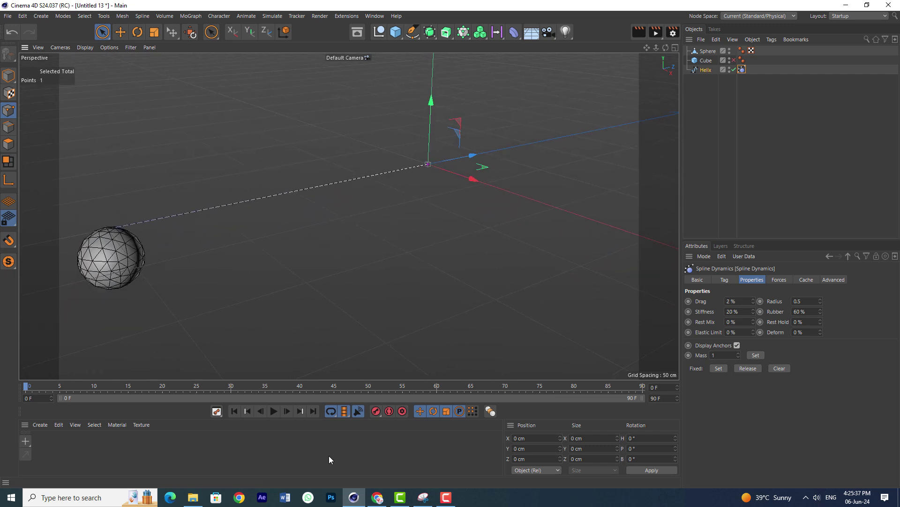
{"action": "left_click", "coordinate": [279, 412]}
{"action": "mouse_move", "coordinate": [290, 260]}
{"action": "left_mouse_down", "text": "alt"}
{"action": "mouse_move", "coordinate": [398, 166]}
{"action": "mouse_move", "coordinate": [415, 253]}
{"action": "left_mouse_up", "text": "alt"}
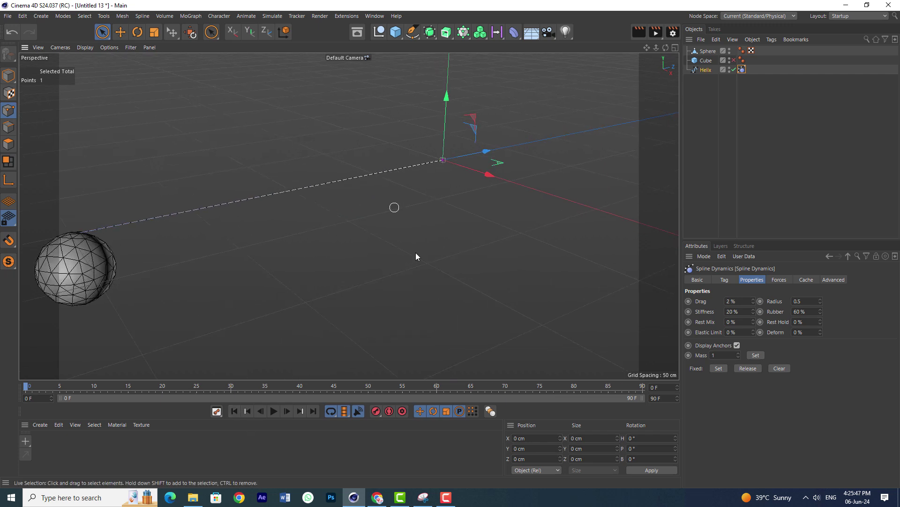
{"action": "left_click", "coordinate": [708, 70]}
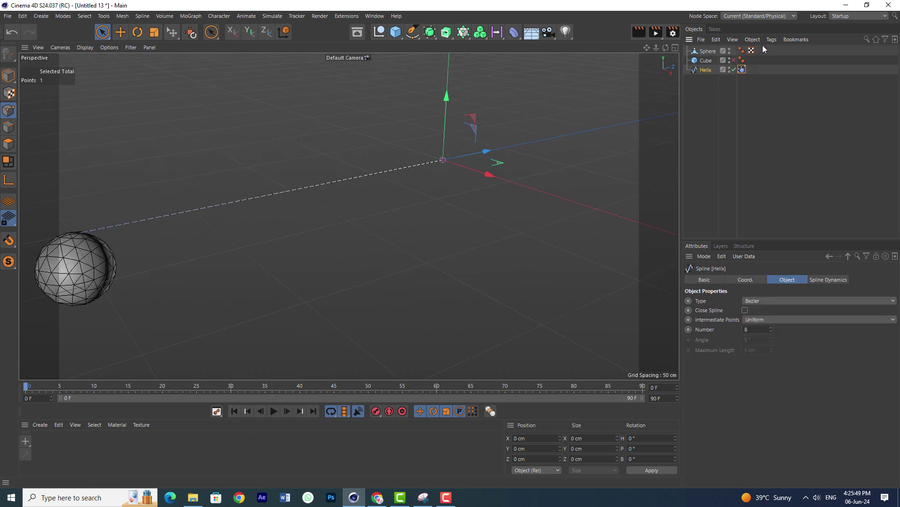
Add a Hair Constraint tag to the Helix targeting the Cube, and make the Cube visible
{"action": "right_click", "coordinate": [710, 69]}
{"action": "mouse_move", "coordinate": [734, 87]}
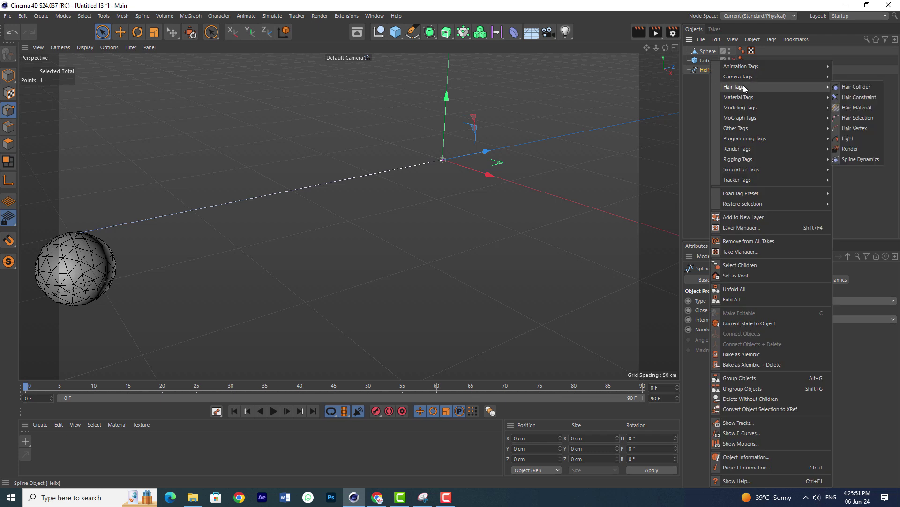
{"action": "left_click", "coordinate": [864, 99]}
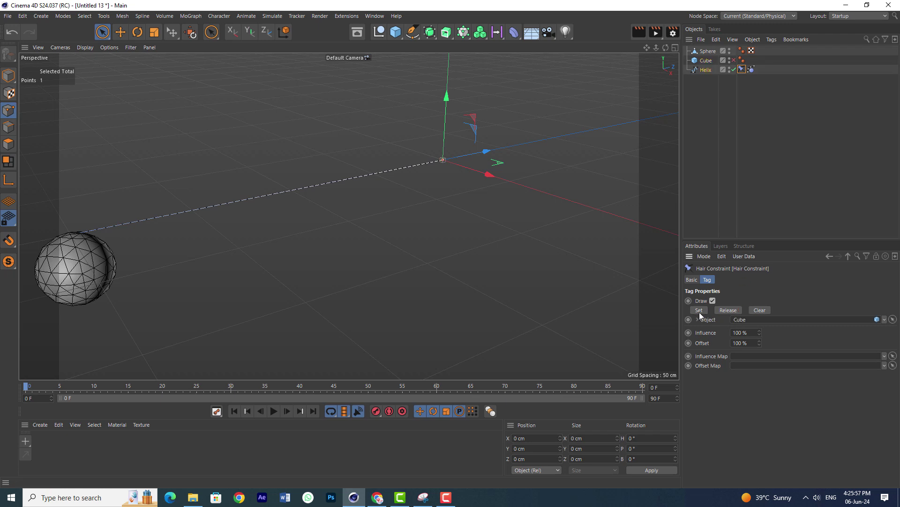
{"action": "left_click", "coordinate": [733, 60]}
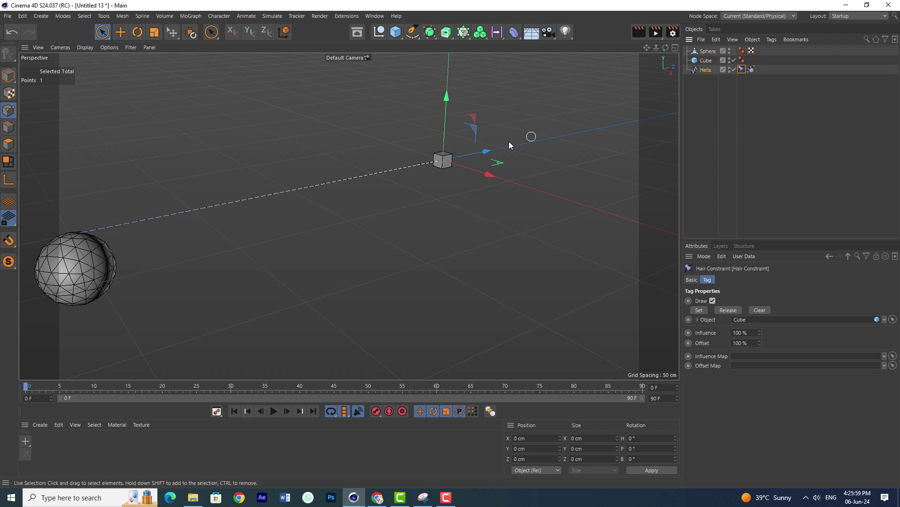
{"action": "left_click", "coordinate": [698, 69]}
{"action": "middle_click_drag", "start_coordinate": [187, 221], "coordinate": [243, 190], "text": "alt"}
Hide the Sphere and select the helix's far end point
{"action": "scroll", "coordinate": [192, 181], "scroll_direction": "up", "scroll_amount": 3}
{"action": "scroll", "coordinate": [206, 173], "scroll_direction": "up", "scroll_amount": 3}
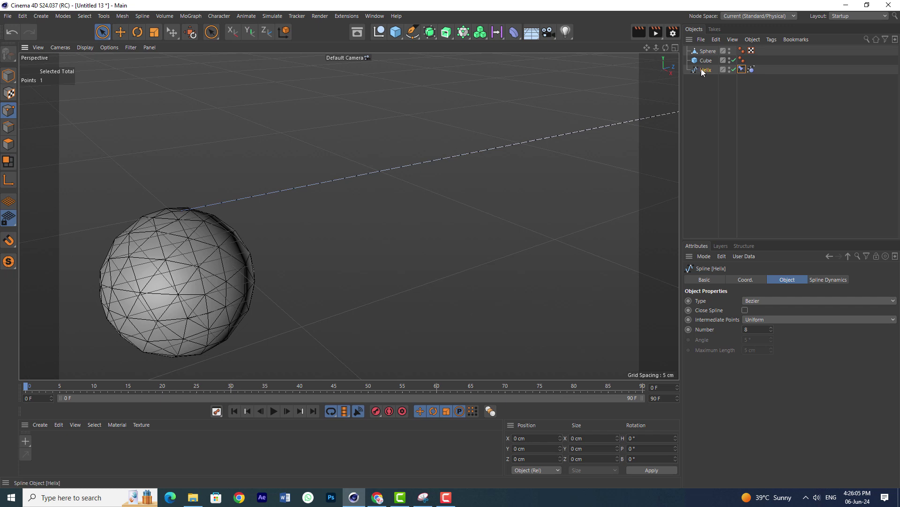
{"action": "left_click", "coordinate": [734, 50]}
{"action": "left_click", "coordinate": [712, 51]}
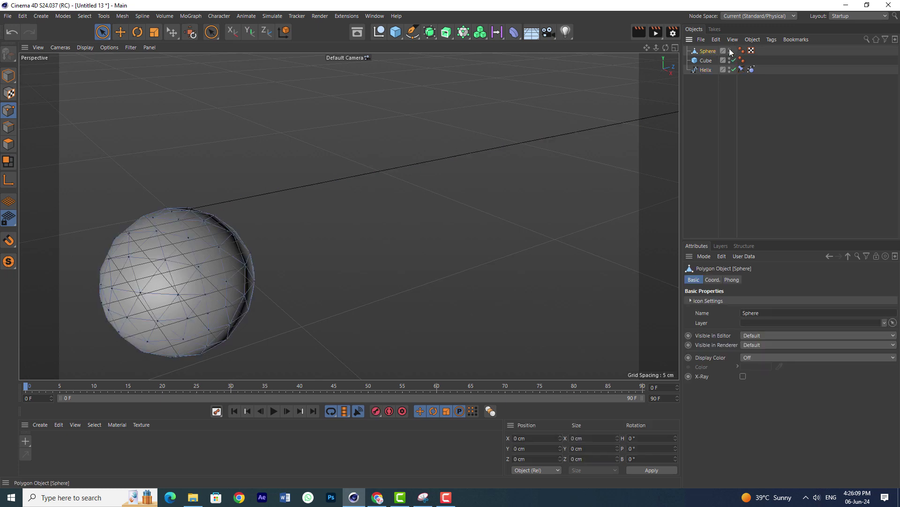
{"action": "left_click", "coordinate": [706, 69]}
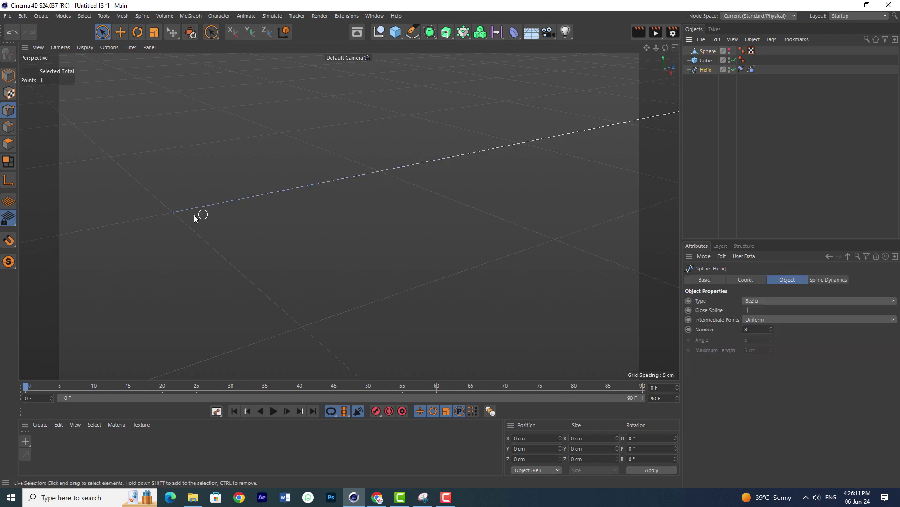
{"action": "left_click", "coordinate": [175, 214]}
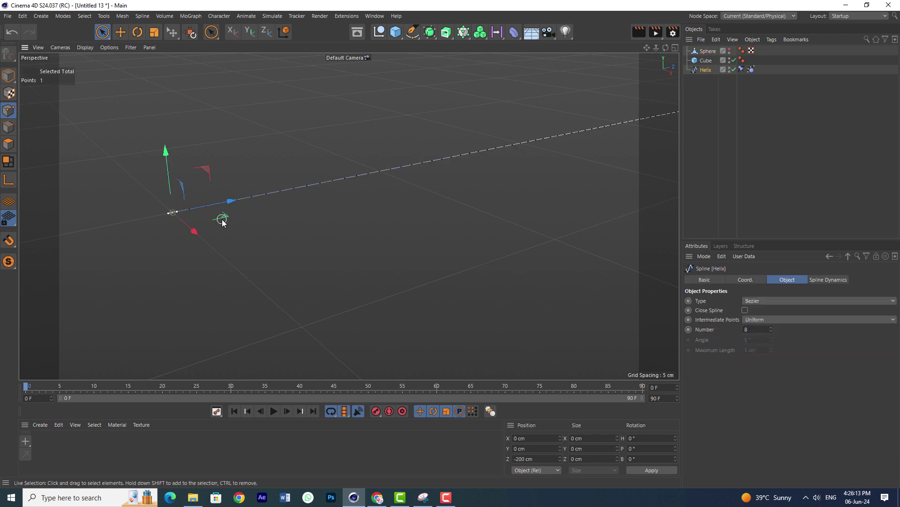
Add a second Hair Constraint to the Helix with the Sphere as its object, then unhide the Sphere
{"action": "right_click", "coordinate": [707, 70]}
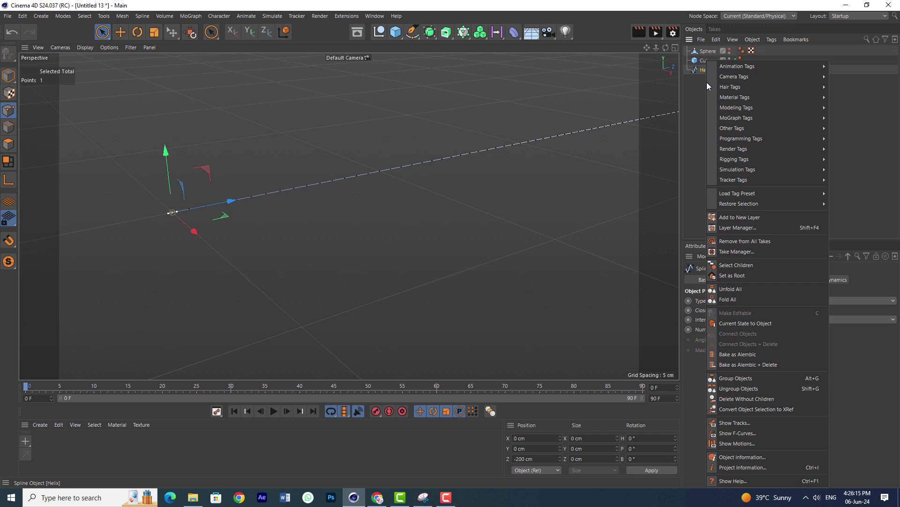
{"action": "mouse_move", "coordinate": [732, 87]}
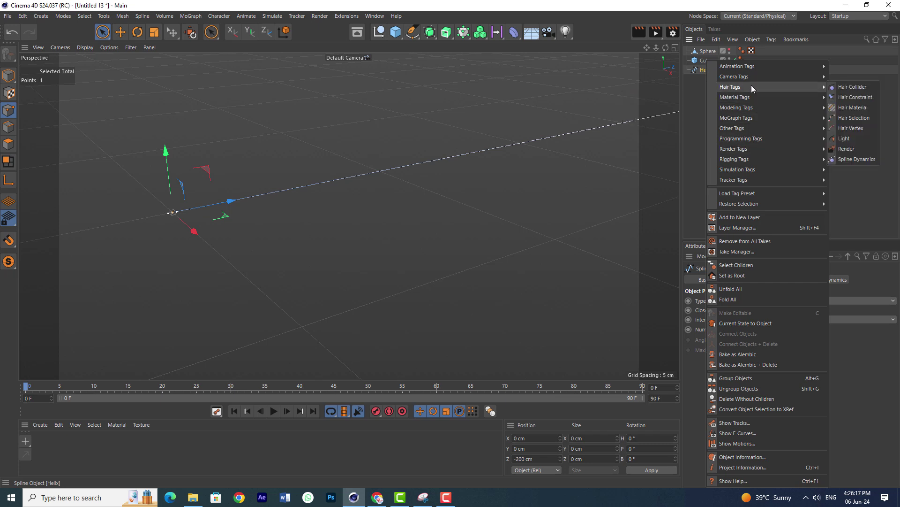
{"action": "left_click", "coordinate": [869, 97]}
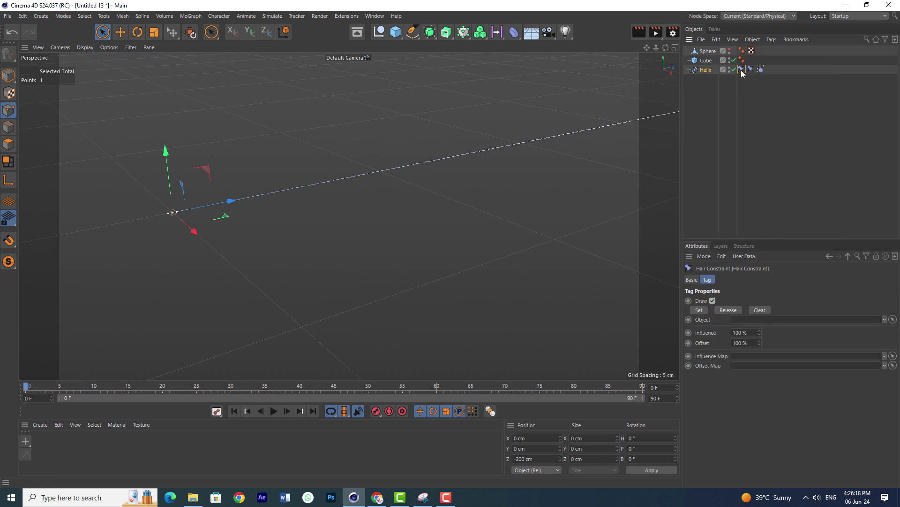
{"action": "left_click_drag", "start_coordinate": [707, 52], "coordinate": [747, 323]}
{"action": "left_click", "coordinate": [729, 50]}
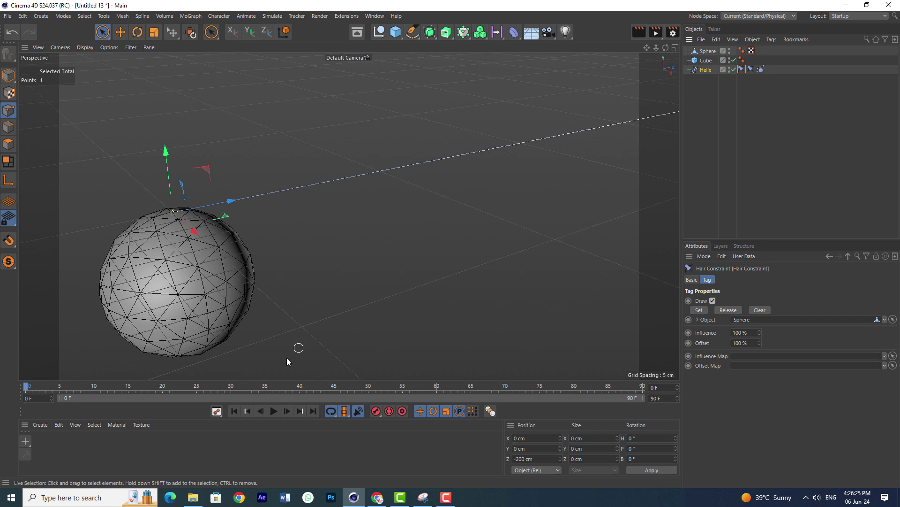
Play the simulation to preview the rope draping, then rewind to frame 0
{"action": "left_click", "coordinate": [274, 411]}
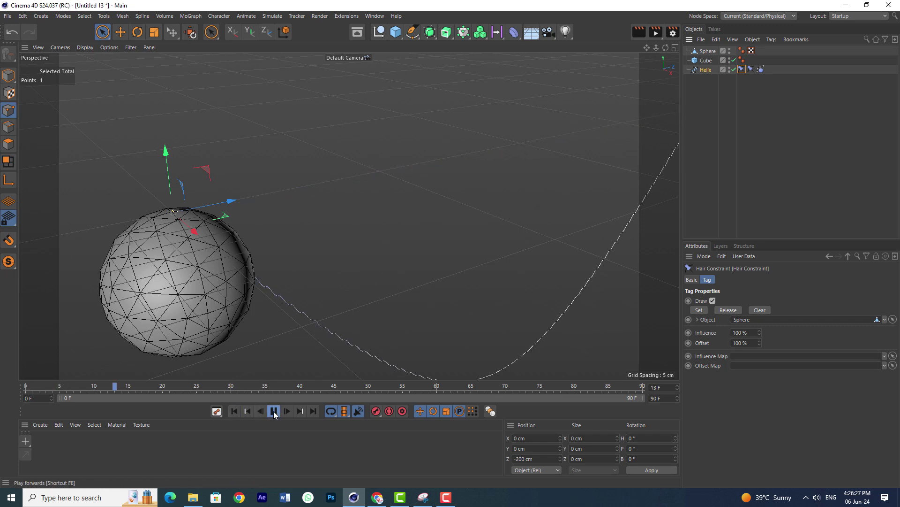
{"action": "left_click", "coordinate": [234, 411]}
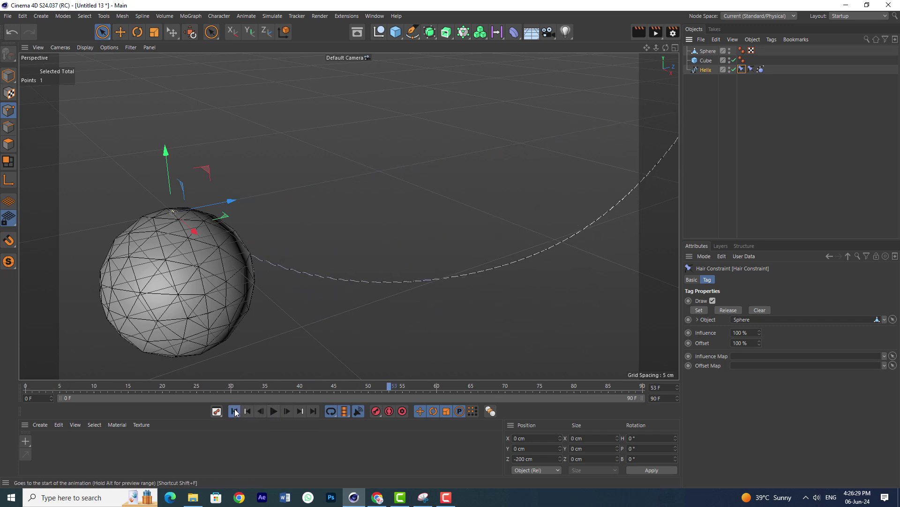
{"action": "scroll", "coordinate": [346, 218], "scroll_direction": "down", "scroll_amount": 3}
{"action": "mouse_move", "coordinate": [414, 213]}
{"action": "left_mouse_down", "text": "alt"}
{"action": "mouse_move", "coordinate": [493, 185]}
{"action": "mouse_move", "coordinate": [575, 120]}
{"action": "left_mouse_up", "text": "alt"}
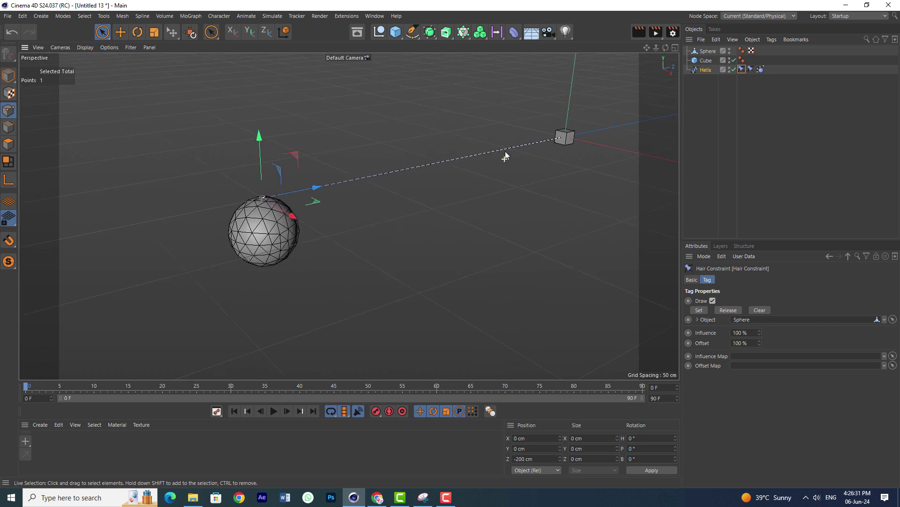
Give the Sphere a Dynamics Body rigid-body tag and frame it with the cube
{"action": "left_click", "coordinate": [707, 53]}
{"action": "left_click", "coordinate": [773, 40]}
{"action": "mouse_move", "coordinate": [795, 158]}
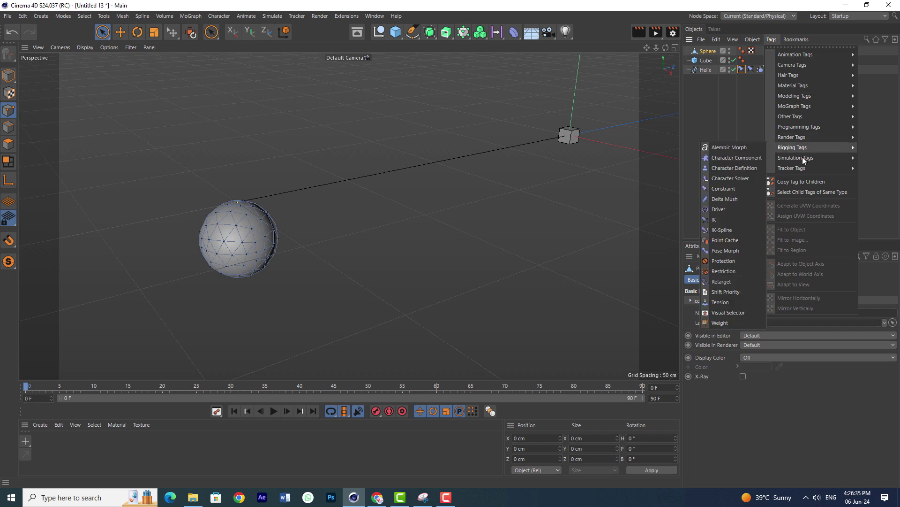
{"action": "left_click", "coordinate": [745, 161]}
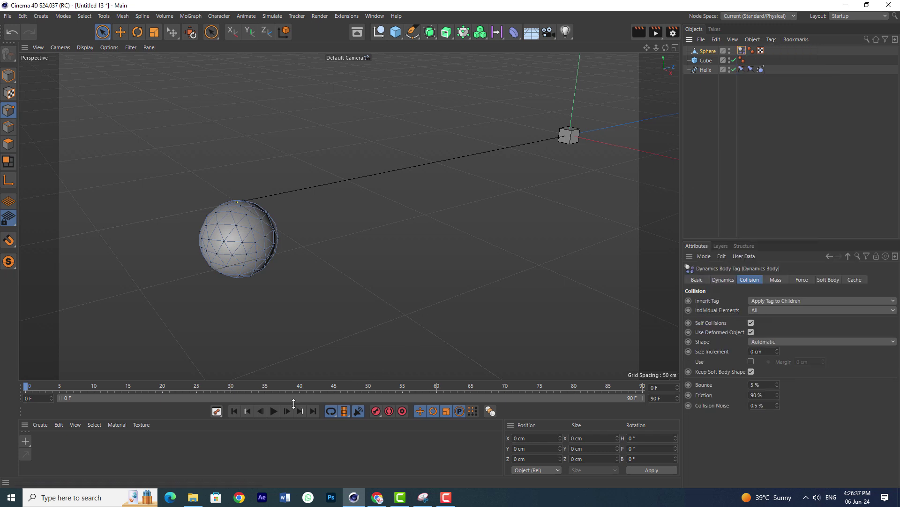
{"action": "left_click_drag", "start_coordinate": [319, 274], "coordinate": [324, 299], "text": "alt"}
{"action": "scroll", "coordinate": [329, 277], "scroll_direction": "down", "scroll_amount": 3}
{"action": "left_click_drag", "start_coordinate": [333, 258], "coordinate": [446, 217], "text": "alt"}
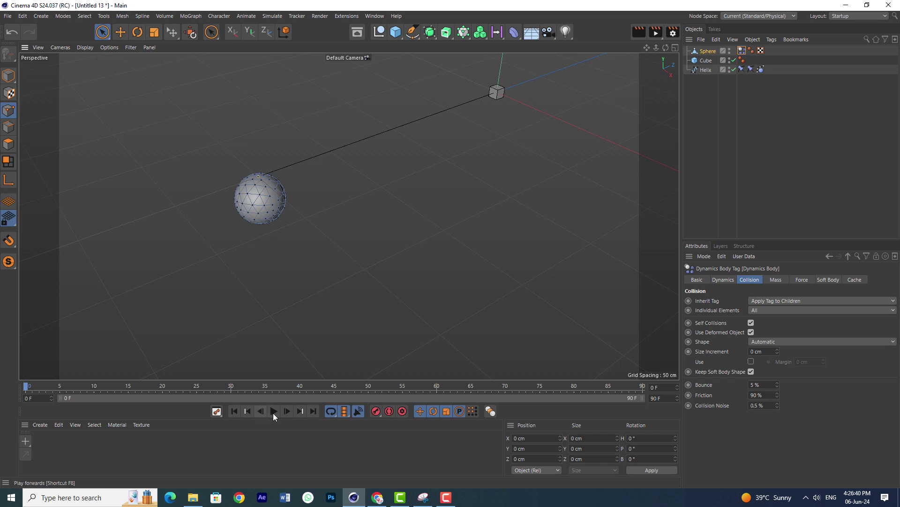
Play the simulation to watch the sphere swing, then pause and rewind to frame 0
{"action": "left_click", "coordinate": [274, 413]}
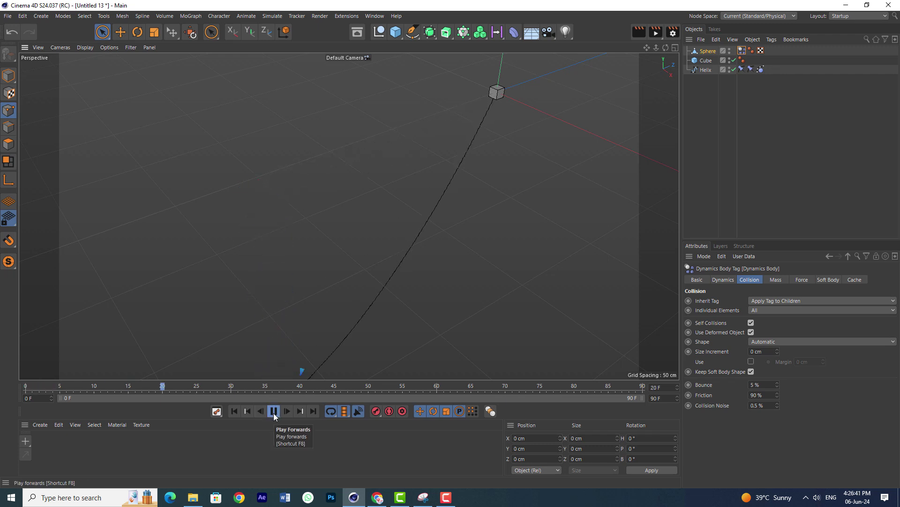
{"action": "left_click_drag", "start_coordinate": [393, 274], "coordinate": [406, 285], "text": "alt"}
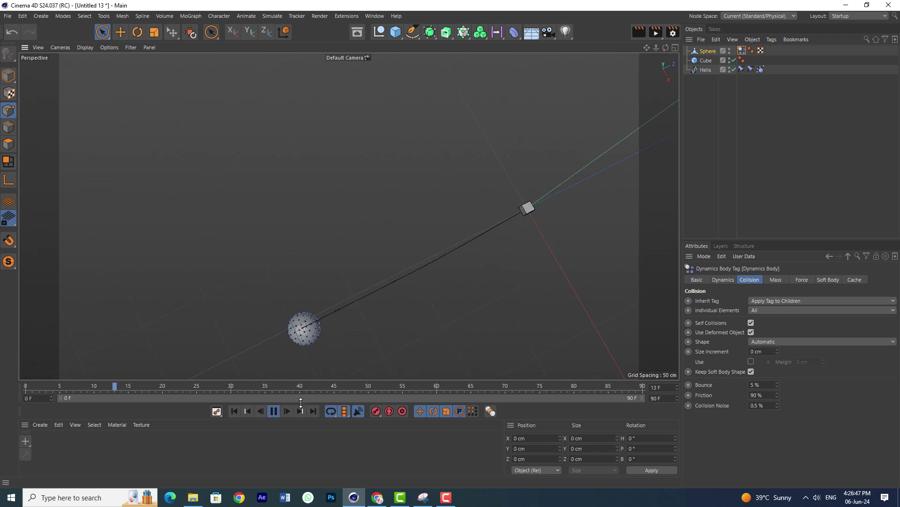
{"action": "left_click", "coordinate": [275, 413]}
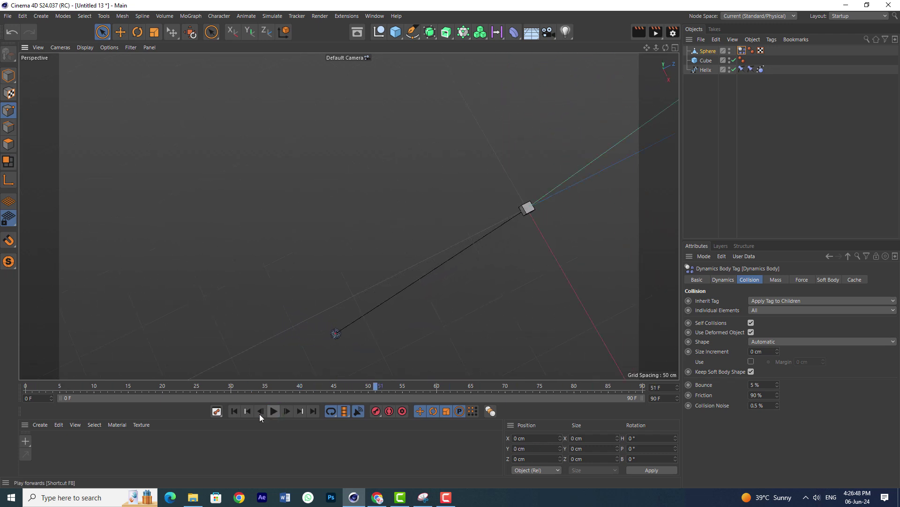
{"action": "left_click", "coordinate": [234, 411]}
{"action": "left_click_drag", "start_coordinate": [474, 214], "coordinate": [566, 107], "text": "alt"}
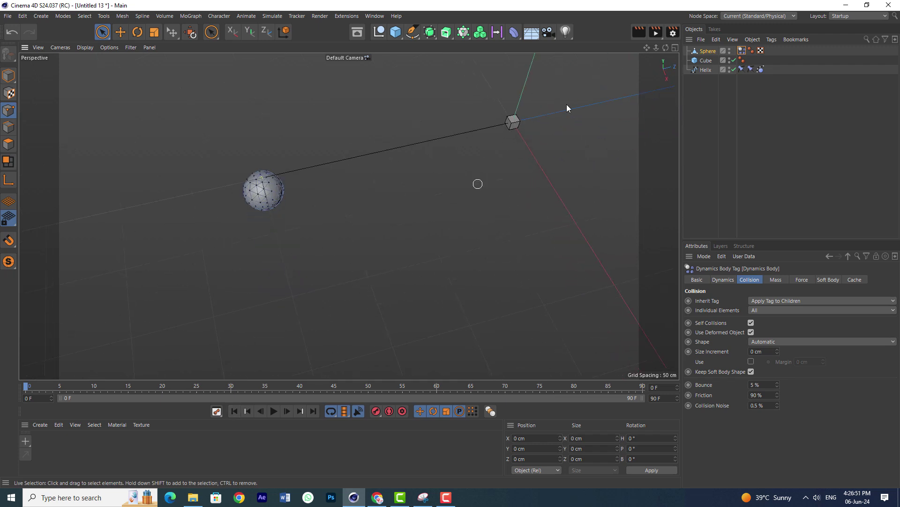
Select the Helix, replay the simulation, then stop it back at frame 0
{"action": "left_click", "coordinate": [707, 71]}
{"action": "left_click_drag", "start_coordinate": [512, 150], "coordinate": [458, 177], "text": "alt"}
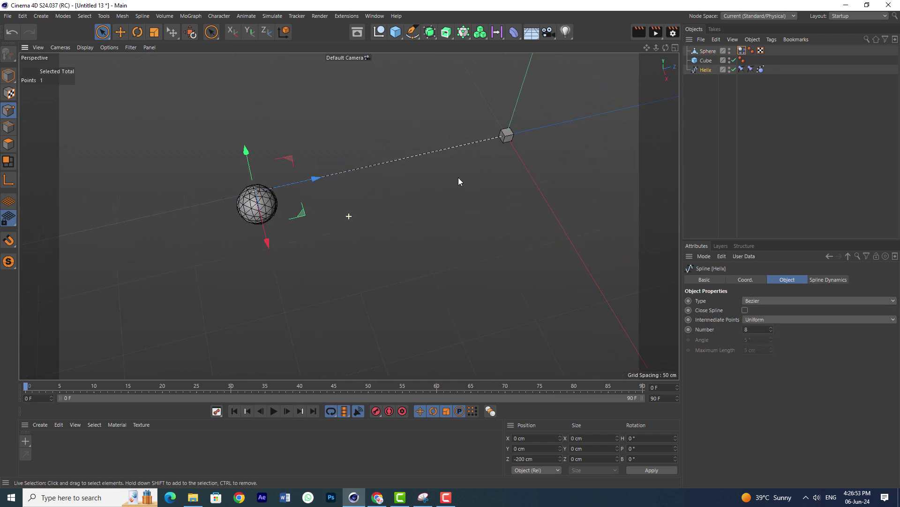
{"action": "left_click", "coordinate": [275, 412]}
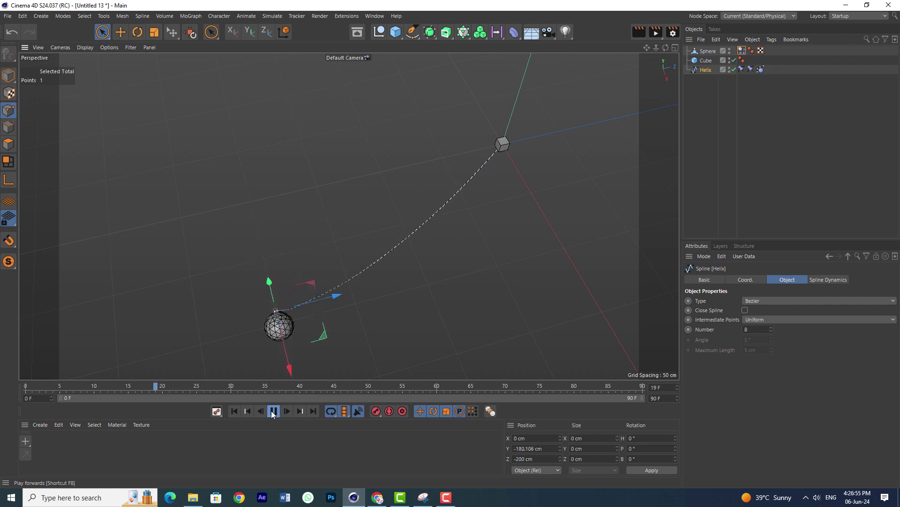
{"action": "left_click", "coordinate": [274, 412]}
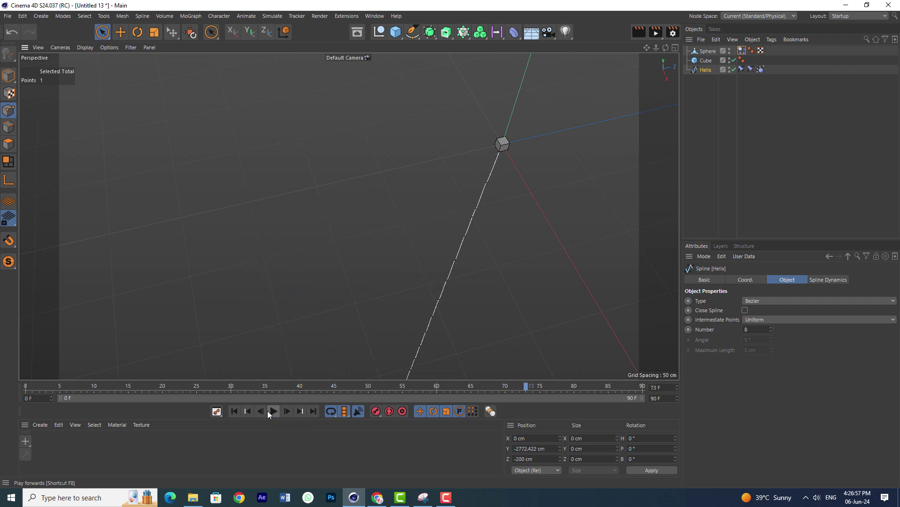
{"action": "left_click", "coordinate": [235, 411]}
{"action": "scroll", "coordinate": [391, 133], "scroll_direction": "up", "scroll_amount": 2}
{"action": "scroll", "coordinate": [391, 132], "scroll_direction": "up", "scroll_amount": 3}
{"action": "mouse_move", "coordinate": [392, 132]}
{"action": "left_mouse_down", "text": "alt"}
{"action": "mouse_move", "coordinate": [405, 130]}
{"action": "mouse_move", "coordinate": [393, 190]}
{"action": "mouse_move", "coordinate": [353, 209]}
{"action": "mouse_move", "coordinate": [333, 194]}
{"action": "mouse_move", "coordinate": [338, 182]}
{"action": "left_mouse_up", "text": "alt"}
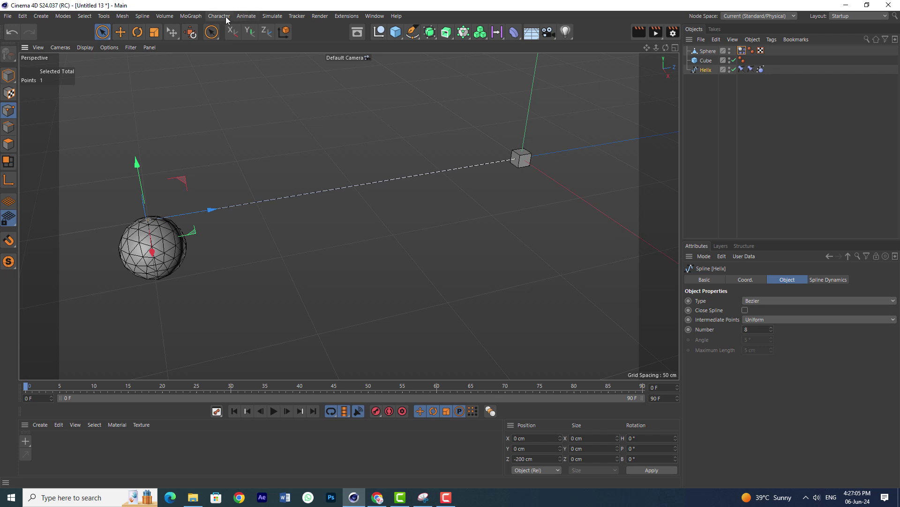
Add a dynamics Spring and link the Sphere as its Object B
{"action": "left_click", "coordinate": [265, 16]}
{"action": "mouse_move", "coordinate": [285, 41]}
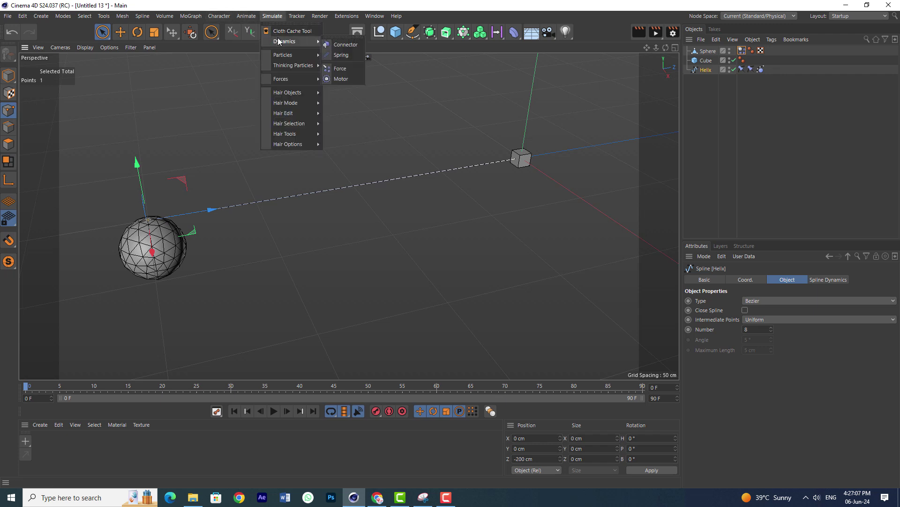
{"action": "left_click", "coordinate": [340, 56]}
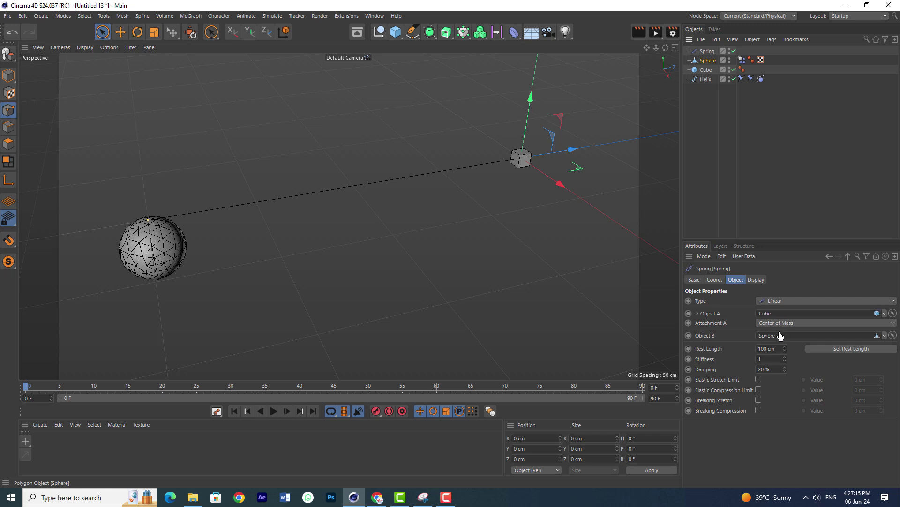
{"action": "left_click_drag", "start_coordinate": [780, 334], "coordinate": [781, 331]}
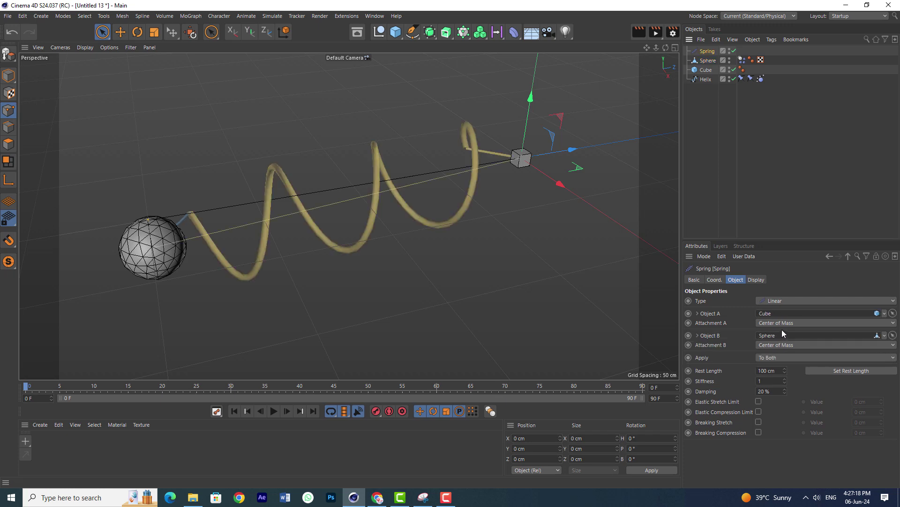
Set both spring attachments, A and B, to Offset
{"action": "left_click", "coordinate": [783, 323]}
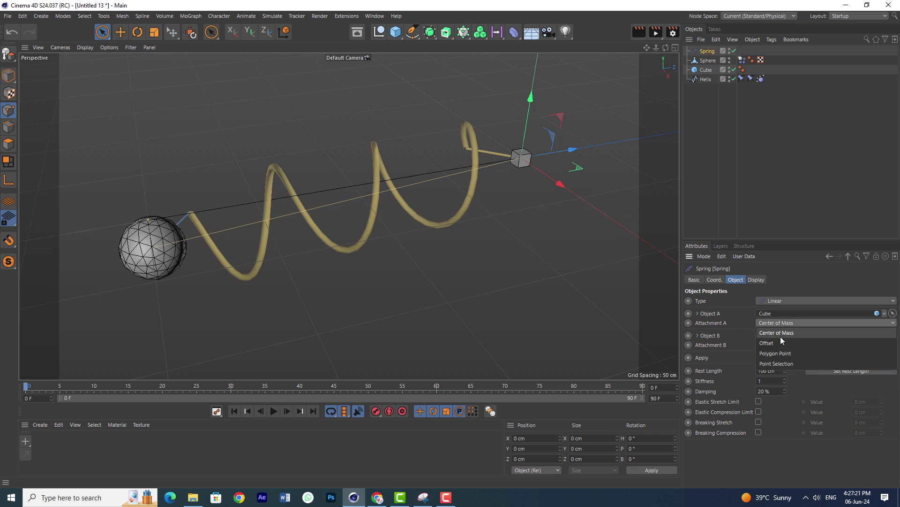
{"action": "left_click", "coordinate": [780, 336]}
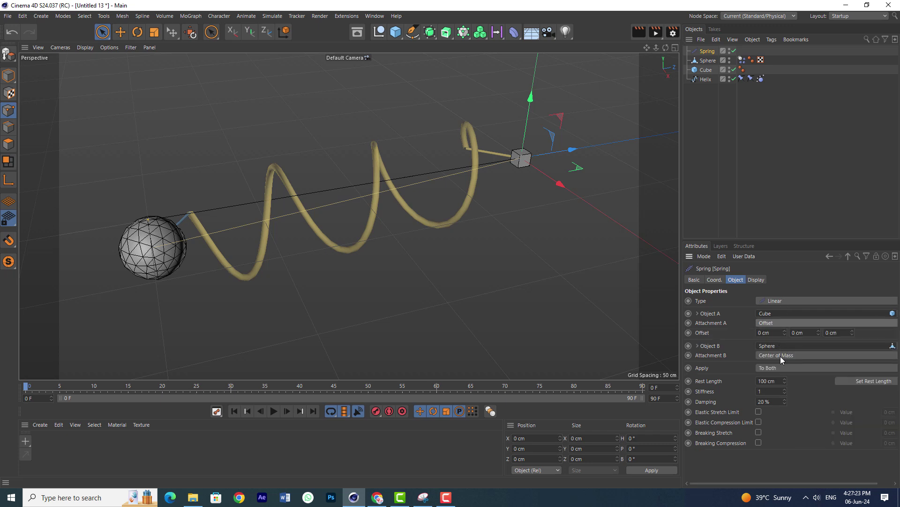
{"action": "left_click", "coordinate": [780, 356]}
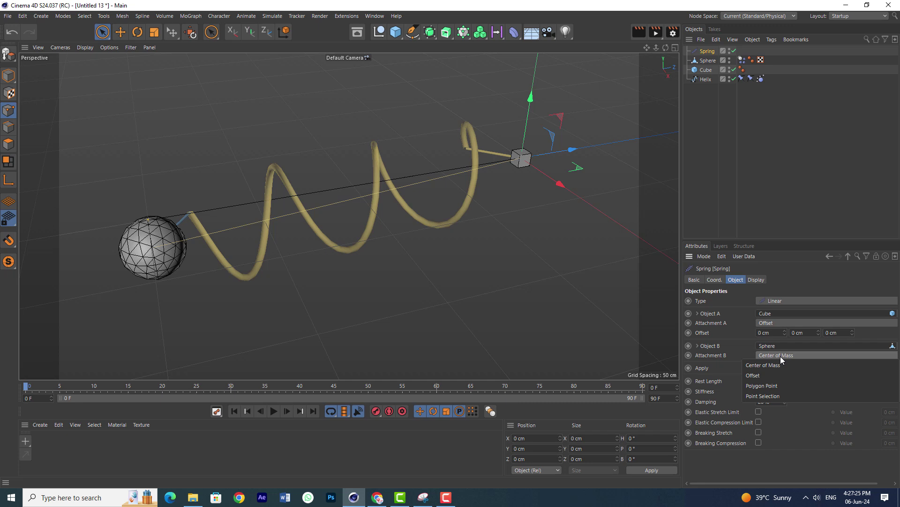
{"action": "left_click", "coordinate": [773, 374]}
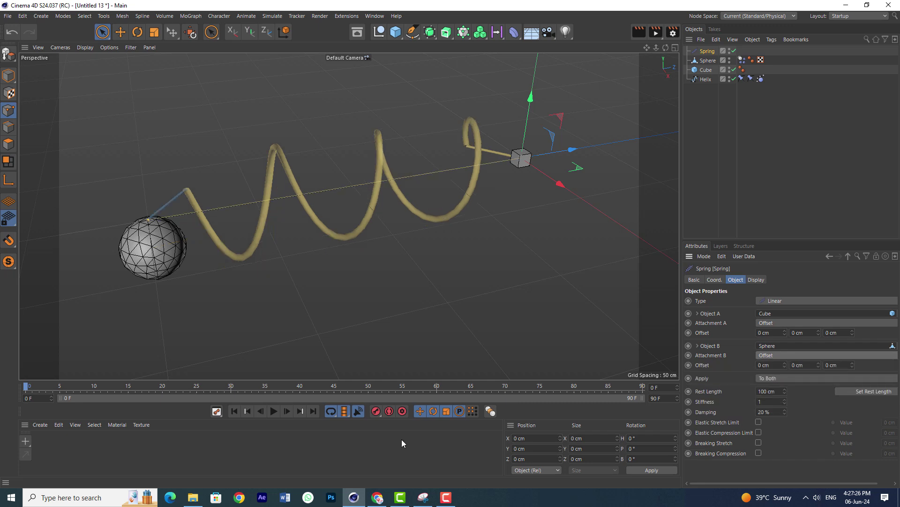
Play the simulation and set the Spring's rest length to 600 cm
{"action": "left_click", "coordinate": [273, 411]}
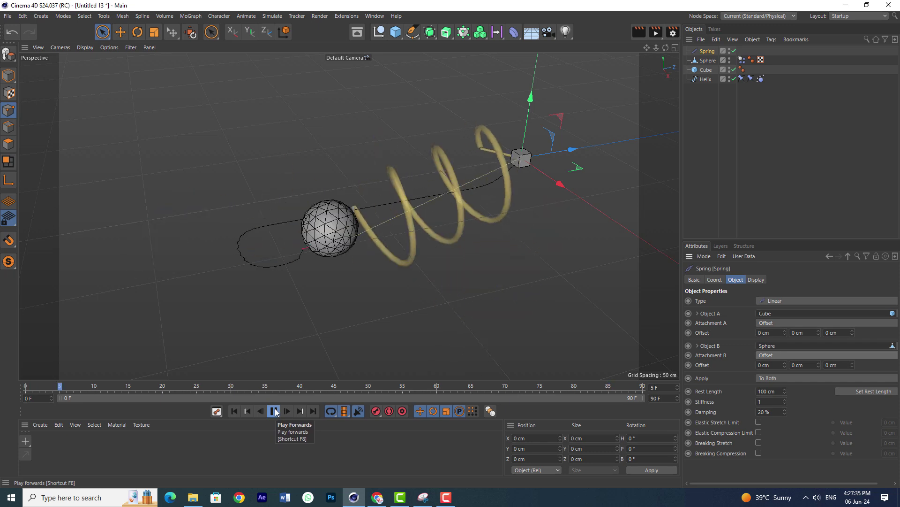
{"action": "left_click", "coordinate": [762, 391]}
{"action": "type", "text": "600"}
{"action": "key", "text": "Return"}
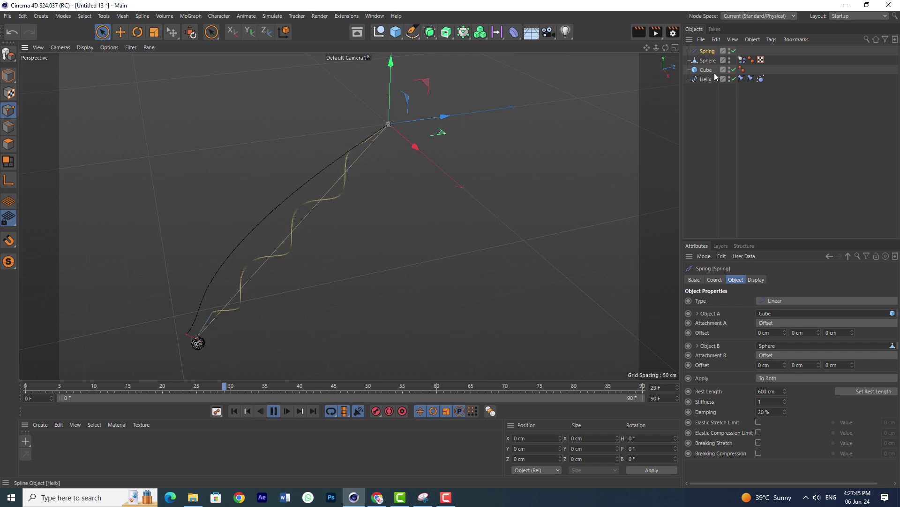
{"action": "left_click", "coordinate": [706, 154]}
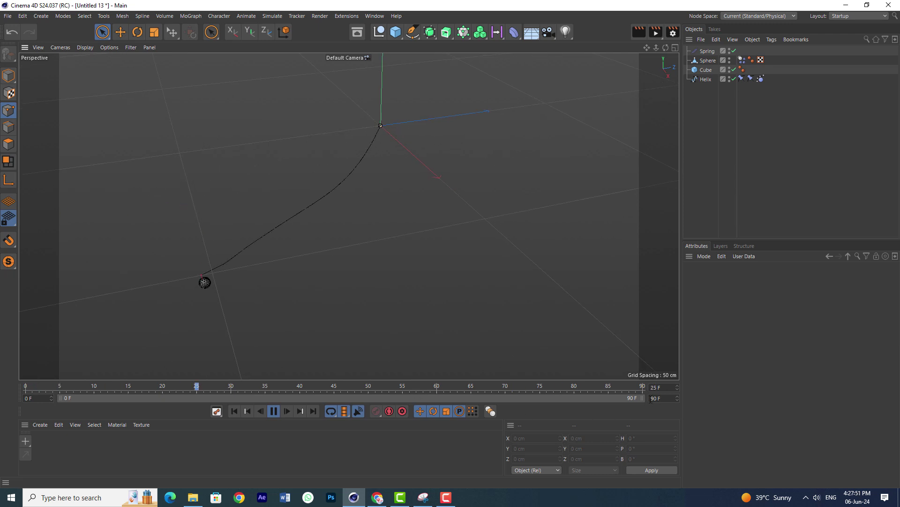
Extend the animation to 490 frames and watch the pendulum swing, then stop playback
{"action": "type", "text": "4"}
{"action": "key", "text": "Return"}
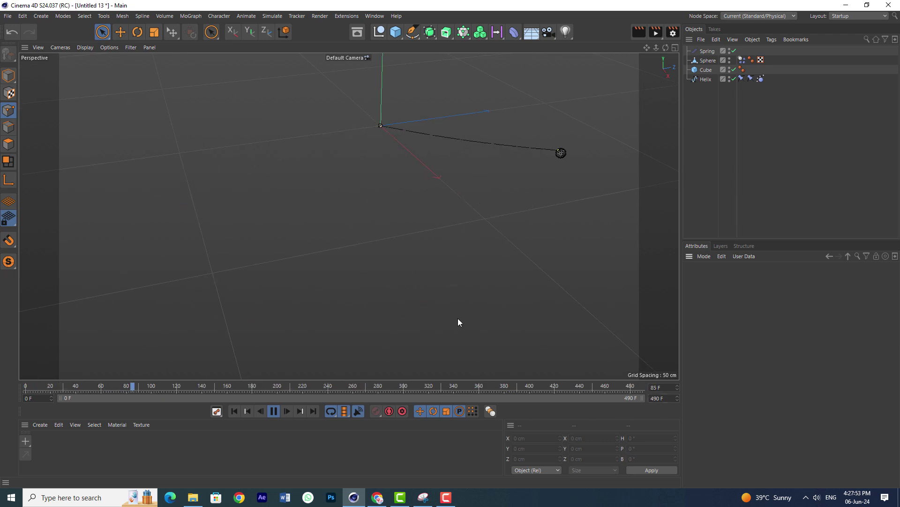
{"action": "left_click_drag", "start_coordinate": [378, 229], "coordinate": [374, 167], "text": "alt"}
{"action": "mouse_move", "coordinate": [409, 343]}
{"action": "left_mouse_down", "text": "alt"}
{"action": "mouse_move", "coordinate": [397, 177]}
{"action": "mouse_move", "coordinate": [426, 201]}
{"action": "left_mouse_up", "text": "alt"}
{"action": "left_click_drag", "start_coordinate": [393, 364], "coordinate": [370, 105], "text": "alt"}
{"action": "mouse_move", "coordinate": [422, 257]}
{"action": "left_mouse_down", "text": "alt"}
{"action": "mouse_move", "coordinate": [378, 103]}
{"action": "mouse_move", "coordinate": [365, 127]}
{"action": "left_mouse_up", "text": "alt"}
{"action": "left_click_drag", "start_coordinate": [379, 253], "coordinate": [385, 81], "text": "alt"}
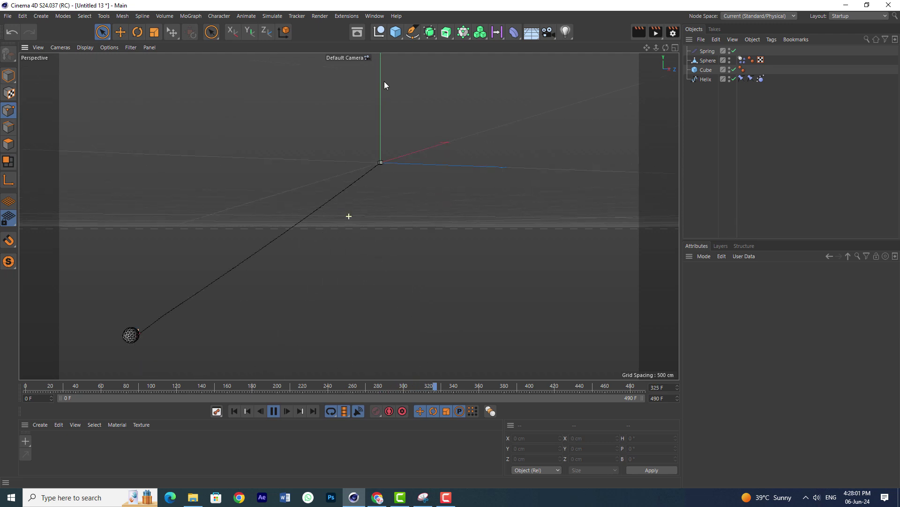
{"action": "mouse_move", "coordinate": [366, 195]}
{"action": "left_mouse_down", "text": "alt"}
{"action": "mouse_move", "coordinate": [401, 83]}
{"action": "mouse_move", "coordinate": [398, 148]}
{"action": "left_mouse_up", "text": "alt"}
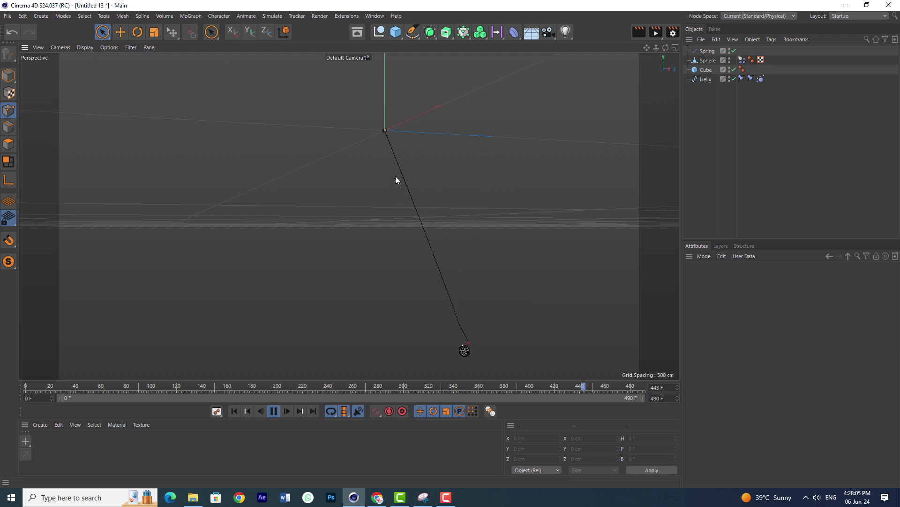
{"action": "mouse_move", "coordinate": [375, 194]}
{"action": "left_mouse_down", "text": "alt"}
{"action": "mouse_move", "coordinate": [378, 162]}
{"action": "mouse_move", "coordinate": [367, 261]}
{"action": "mouse_move", "coordinate": [384, 89]}
{"action": "left_mouse_up", "text": "alt"}
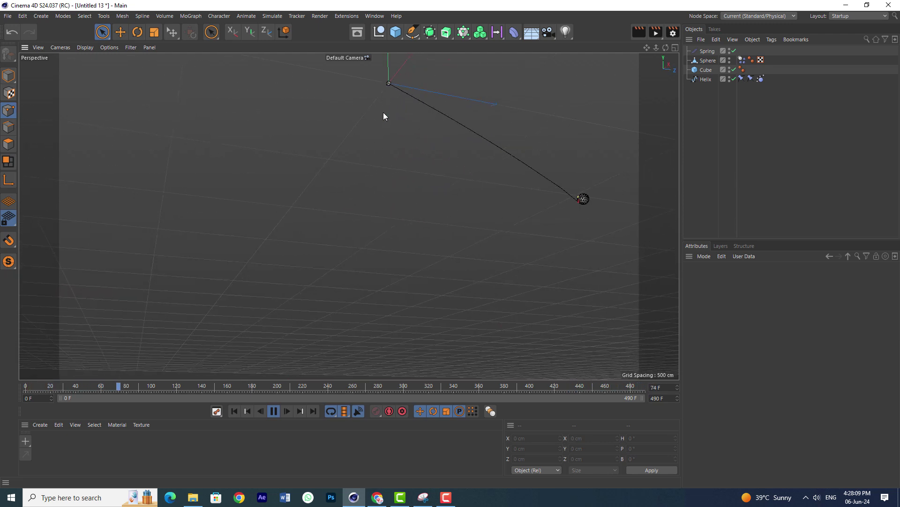
{"action": "left_click", "coordinate": [274, 411]}
{"action": "left_click_drag", "start_coordinate": [368, 235], "coordinate": [407, 187], "text": "alt"}
{"action": "left_click_drag", "start_coordinate": [447, 125], "coordinate": [453, 90], "text": "alt"}
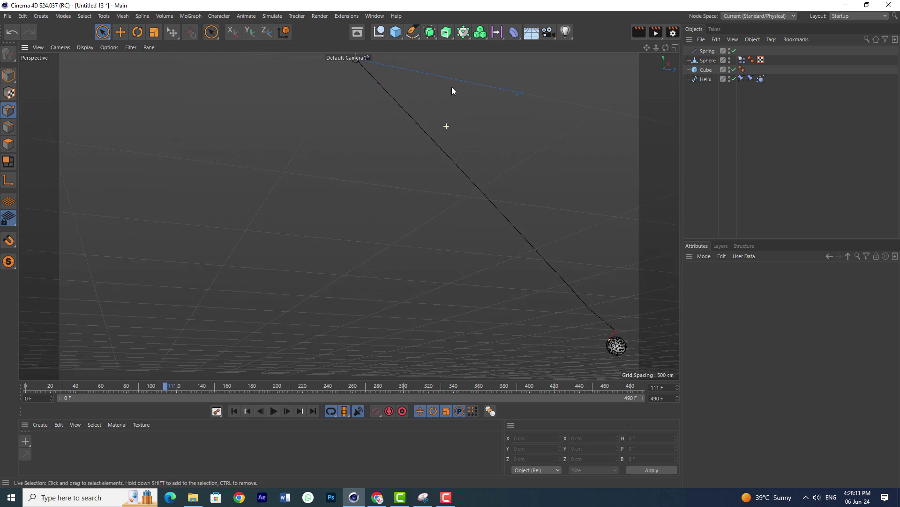
Select the Spring, replay from the start, and set its elastic stretch limit to 33 cm
{"action": "left_click", "coordinate": [707, 51]}
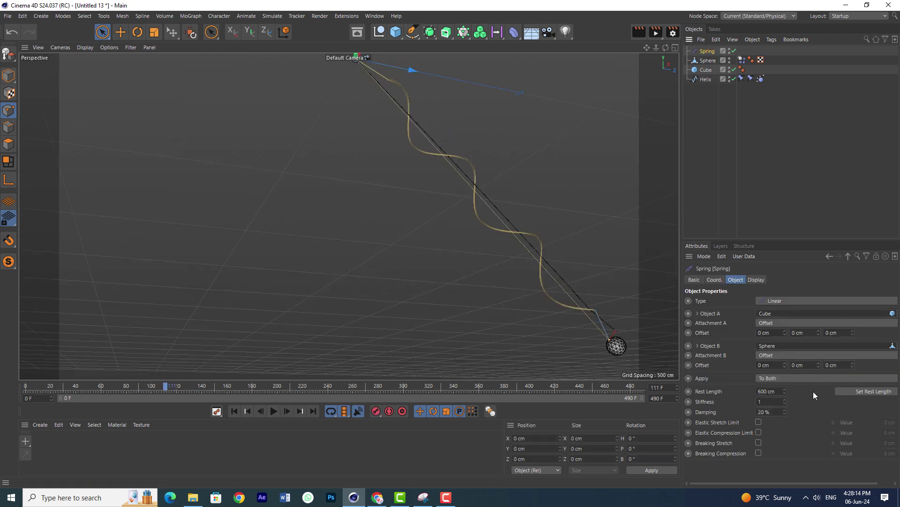
{"action": "left_click", "coordinate": [234, 411]}
{"action": "left_click", "coordinate": [274, 411]}
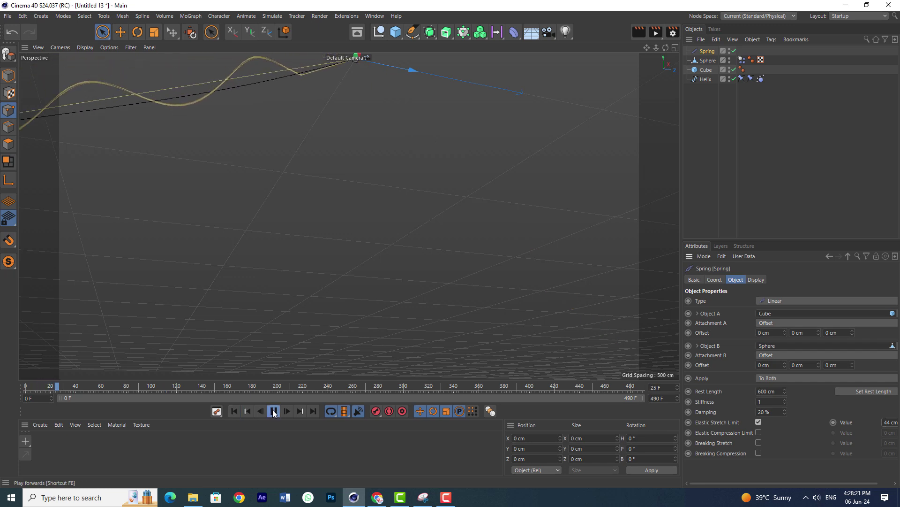
{"action": "left_click", "coordinate": [888, 422]}
{"action": "type", "text": "33"}
{"action": "key", "text": "Return"}
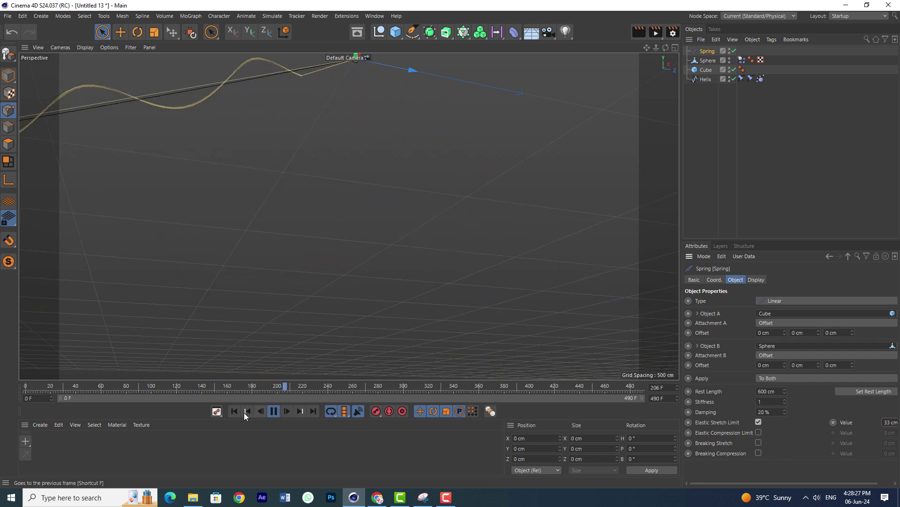
Raise the elastic stretch limit to 66 cm and restart the simulation
{"action": "left_click", "coordinate": [231, 411]}
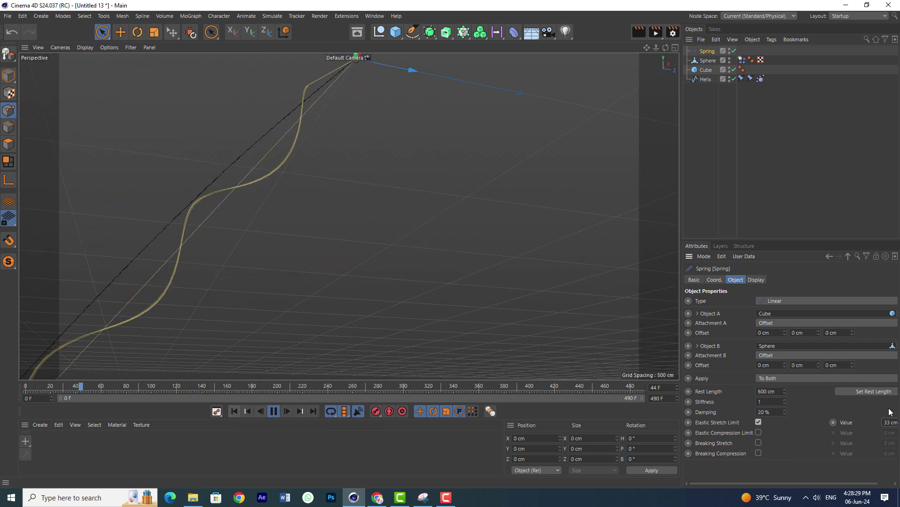
{"action": "left_click", "coordinate": [890, 422]}
{"action": "type", "text": "66"}
{"action": "key", "text": "Return"}
{"action": "left_click", "coordinate": [232, 411]}
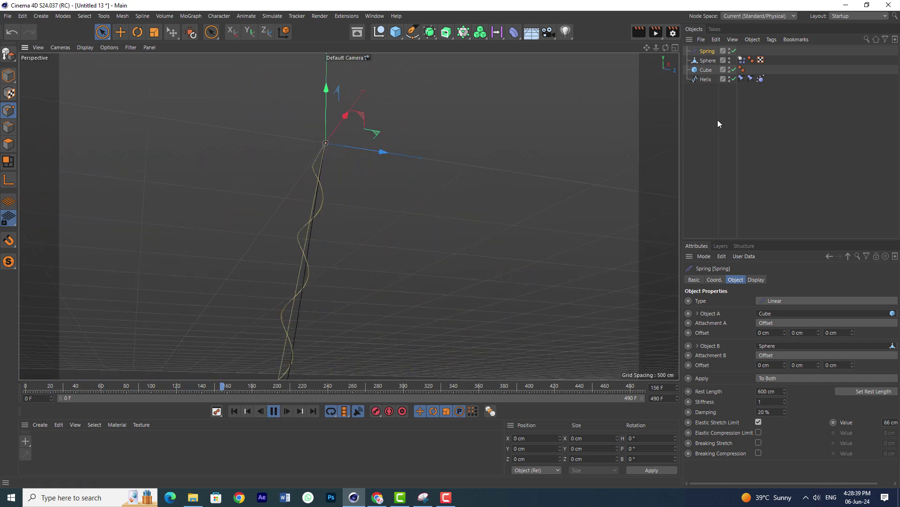
Pause the swing to inspect it along the spring, then rewind to frame 0
{"action": "left_click", "coordinate": [706, 79]}
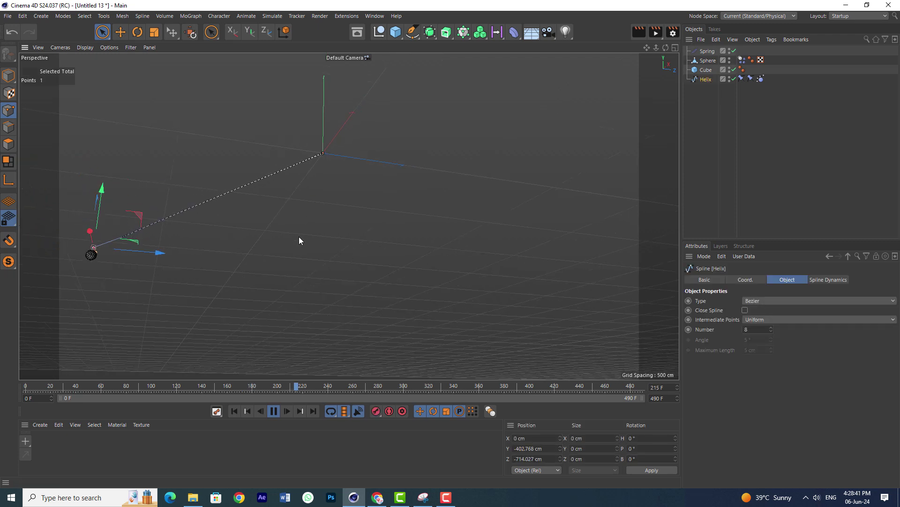
{"action": "left_click", "coordinate": [694, 146]}
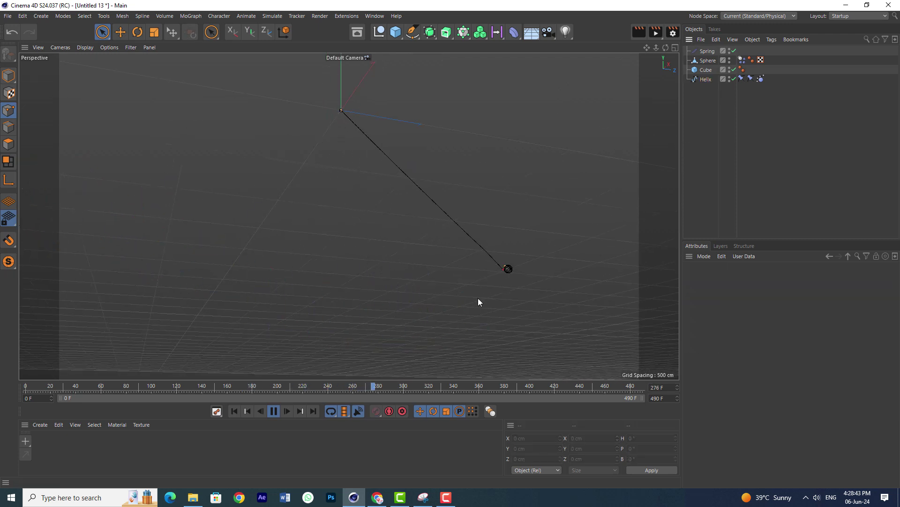
{"action": "left_click", "coordinate": [274, 411]}
{"action": "mouse_move", "coordinate": [479, 297]}
{"action": "left_mouse_down", "text": "alt"}
{"action": "mouse_move", "coordinate": [548, 336]}
{"action": "mouse_move", "coordinate": [477, 326]}
{"action": "mouse_move", "coordinate": [402, 331]}
{"action": "mouse_move", "coordinate": [389, 241]}
{"action": "mouse_move", "coordinate": [450, 294]}
{"action": "mouse_move", "coordinate": [370, 199]}
{"action": "mouse_move", "coordinate": [417, 240]}
{"action": "mouse_move", "coordinate": [425, 200]}
{"action": "left_mouse_up", "text": "alt"}
{"action": "left_click_drag", "start_coordinate": [423, 284], "coordinate": [406, 217], "text": "alt"}
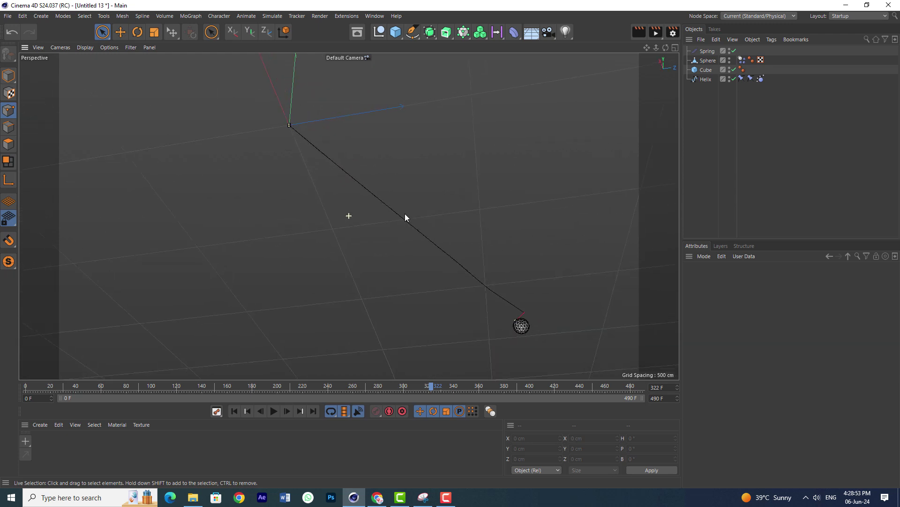
{"action": "left_click", "coordinate": [277, 412]}
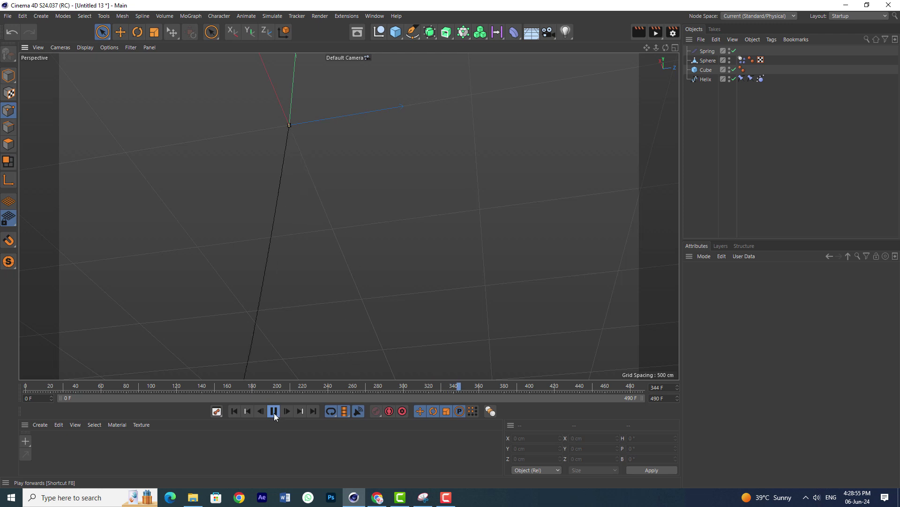
{"action": "left_click", "coordinate": [234, 411]}
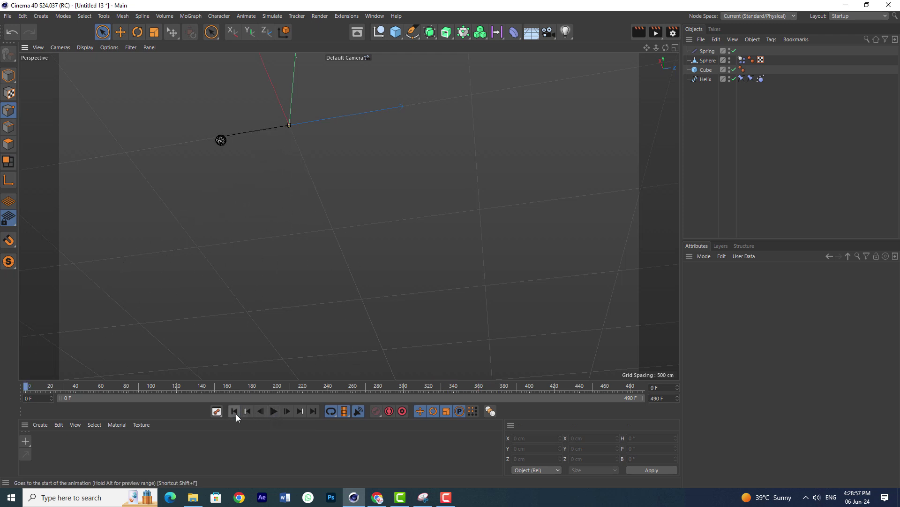
Scale the Sphere up to about 58 cm
{"action": "left_click", "coordinate": [705, 70]}
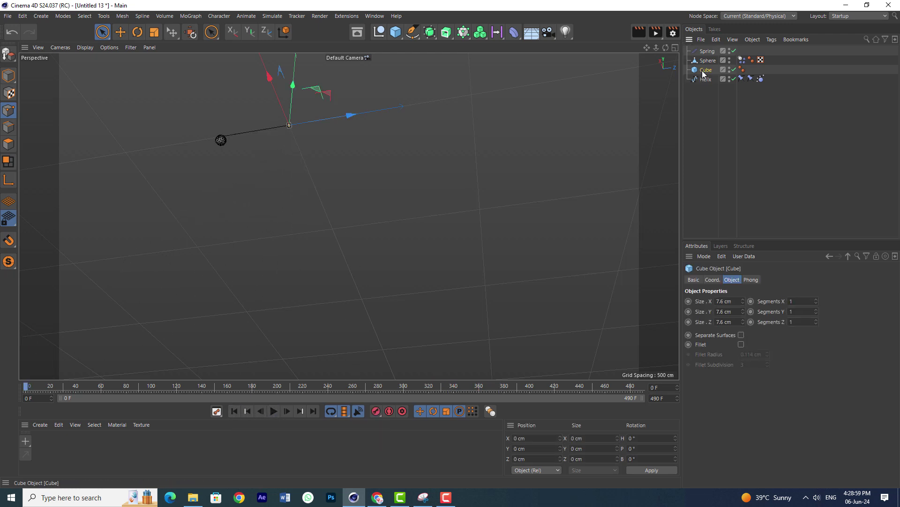
{"action": "left_click", "coordinate": [705, 61]}
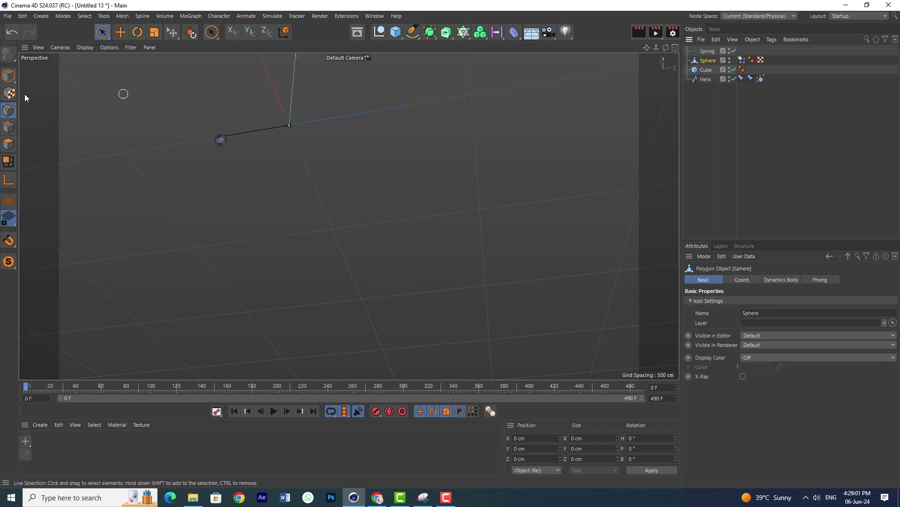
{"action": "left_click", "coordinate": [8, 75]}
{"action": "left_click", "coordinate": [156, 32]}
{"action": "left_click_drag", "start_coordinate": [189, 134], "coordinate": [309, 74]}
{"action": "mouse_move", "coordinate": [222, 171]}
{"action": "left_mouse_down"}
{"action": "mouse_move", "coordinate": [373, 95]}
{"action": "mouse_move", "coordinate": [434, 94]}
{"action": "left_mouse_up"}
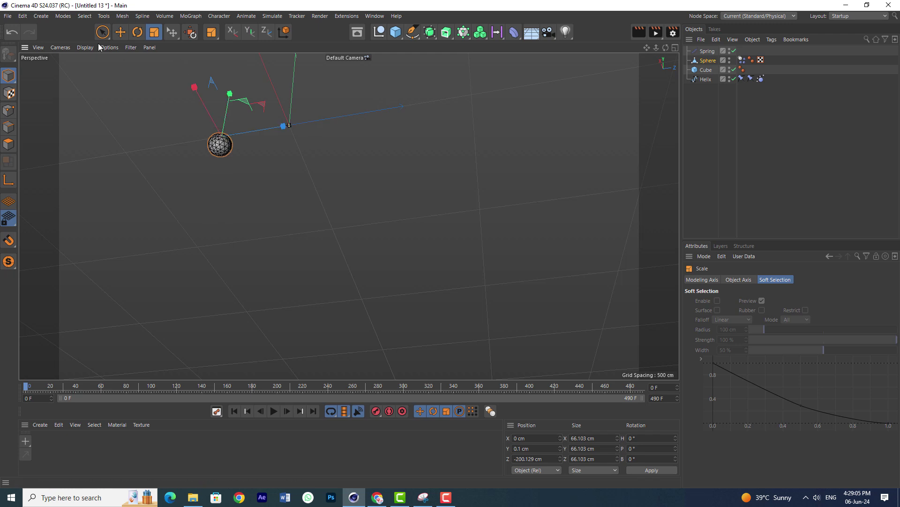
{"action": "left_click", "coordinate": [102, 32]}
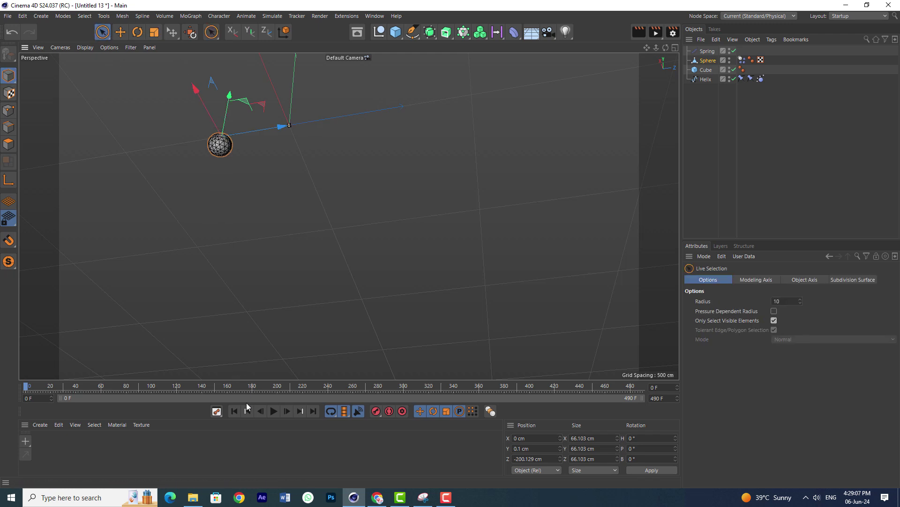
Play the dynamics and follow the swinging sphere in the viewport
{"action": "left_click", "coordinate": [274, 411]}
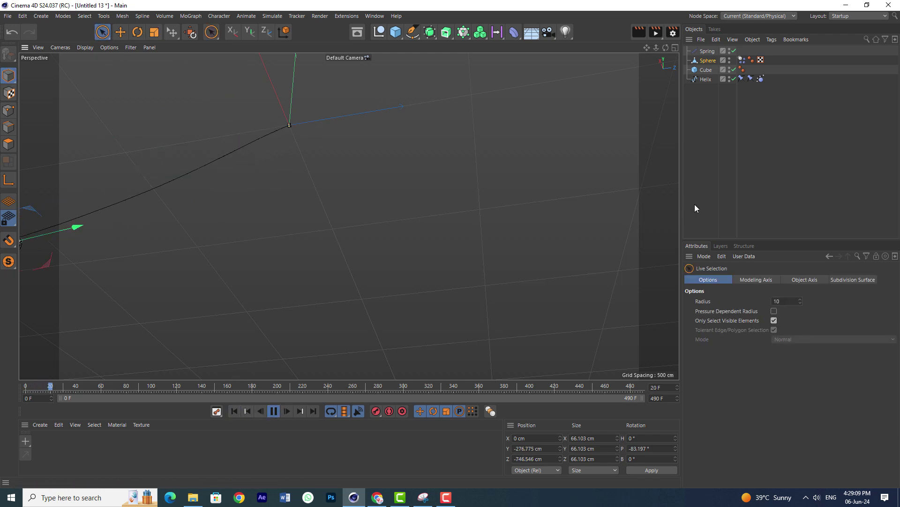
{"action": "scroll", "coordinate": [353, 227], "scroll_direction": "down", "scroll_amount": 3}
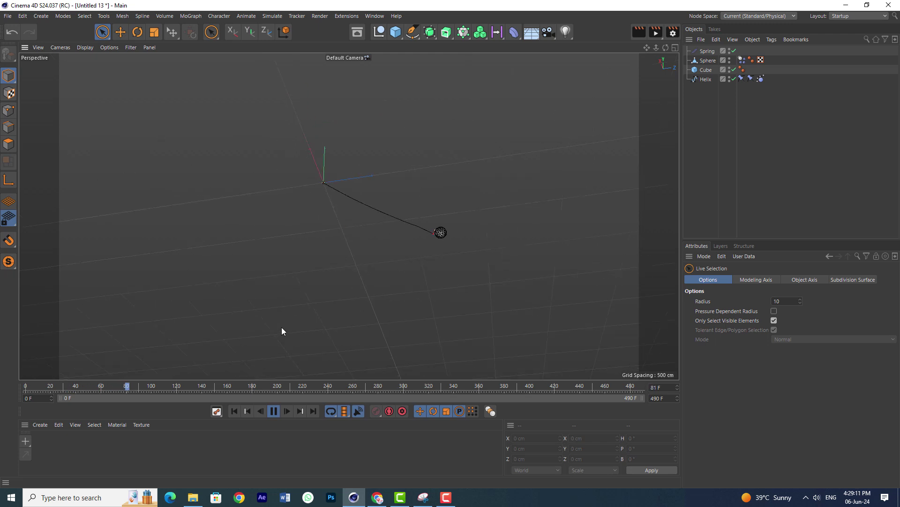
{"action": "scroll", "coordinate": [355, 167], "scroll_direction": "up", "scroll_amount": 2}
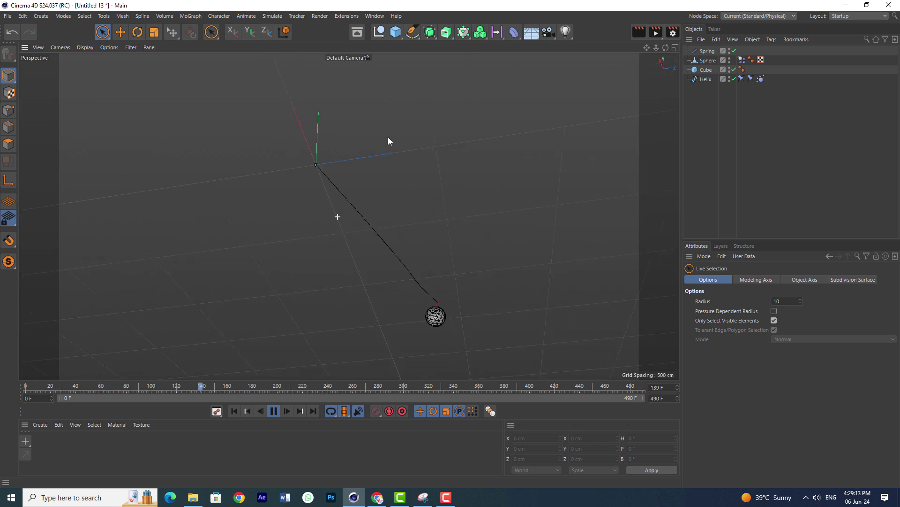
{"action": "mouse_move", "coordinate": [308, 202]}
{"action": "left_mouse_down", "text": "alt"}
{"action": "mouse_move", "coordinate": [308, 161]}
{"action": "mouse_move", "coordinate": [348, 207]}
{"action": "mouse_move", "coordinate": [356, 267]}
{"action": "mouse_move", "coordinate": [341, 204]}
{"action": "left_mouse_up", "text": "alt"}
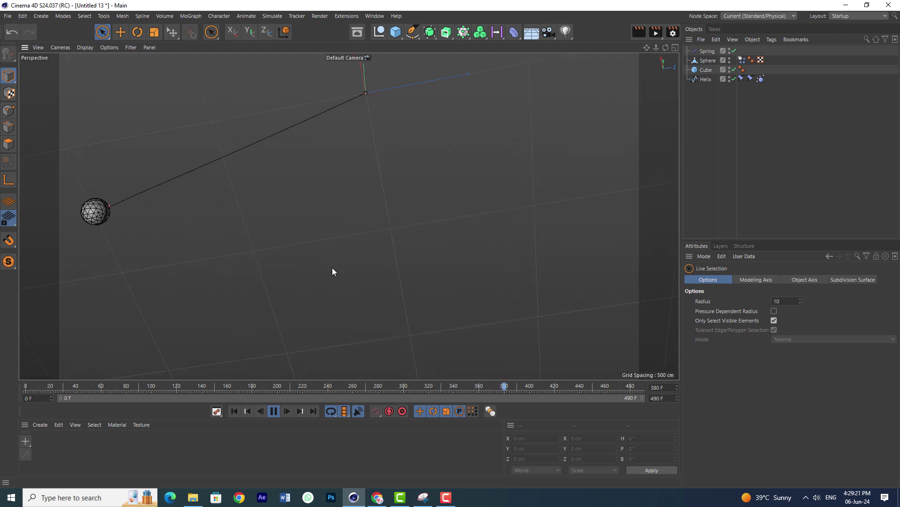
Stop playback and add a Circle spline shrunk to about a tenth of its size
{"action": "left_click", "coordinate": [275, 410]}
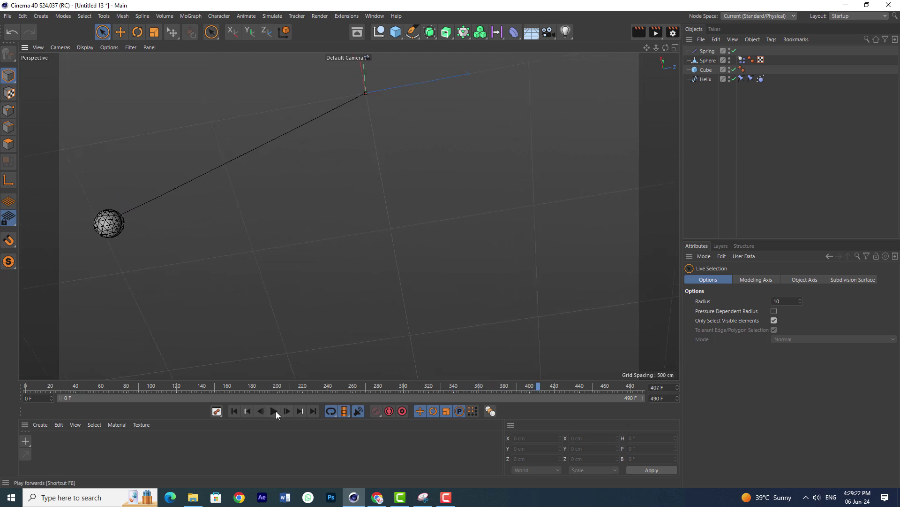
{"action": "left_click", "coordinate": [705, 79]}
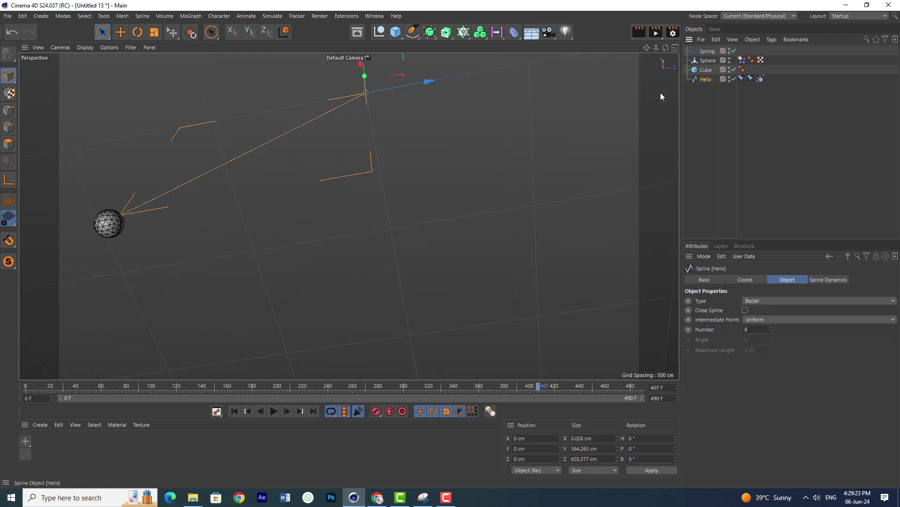
{"action": "left_click", "coordinate": [415, 36]}
{"action": "left_click", "coordinate": [500, 65]}
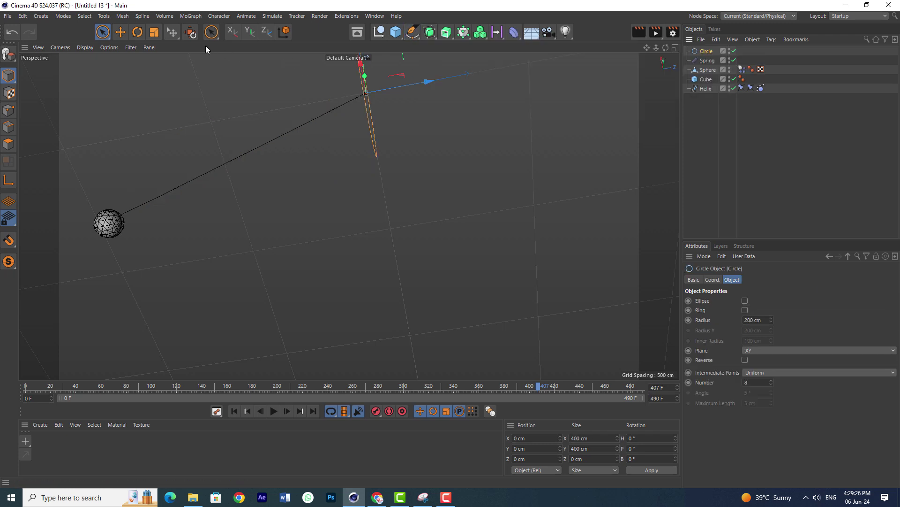
{"action": "left_click", "coordinate": [154, 32]}
{"action": "left_click_drag", "start_coordinate": [400, 177], "coordinate": [234, 242]}
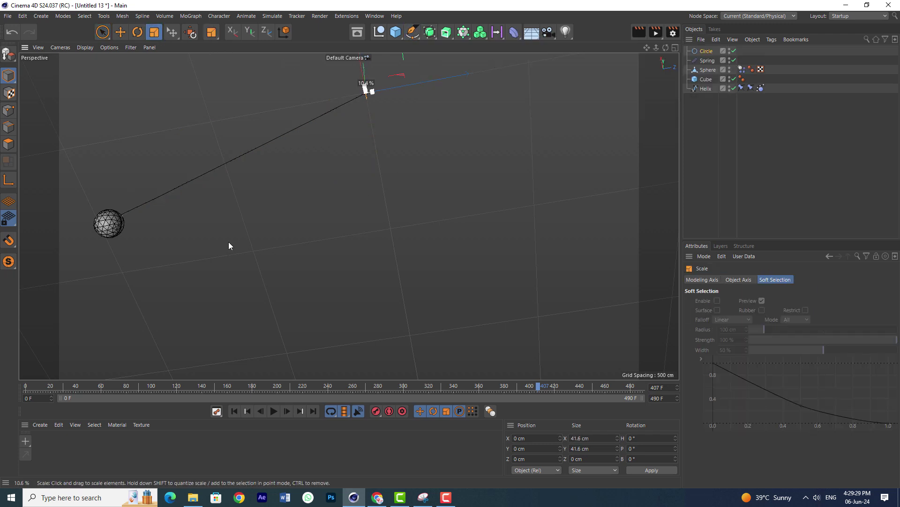
Add a Sweep generator, undoing a stray Lathe, and place the Circle in it as profile
{"action": "left_click", "coordinate": [446, 32]}
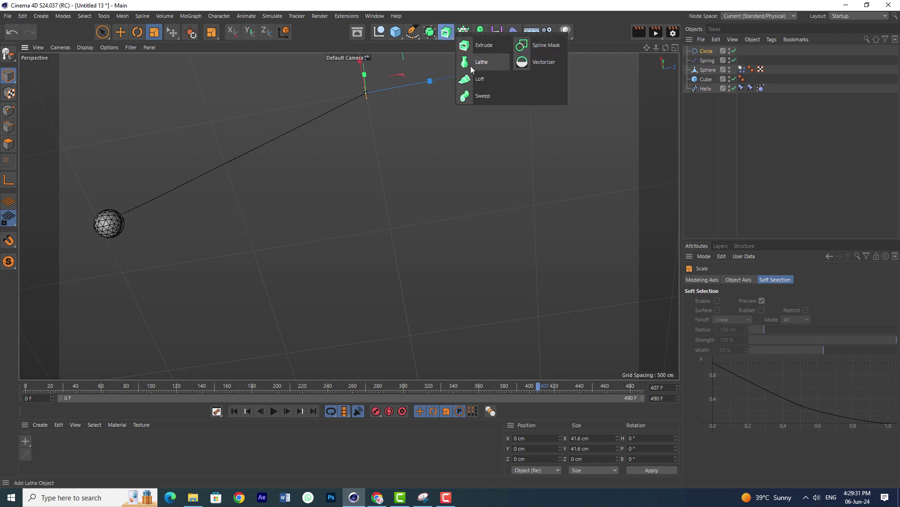
{"action": "left_click", "coordinate": [471, 65]}
{"action": "key", "text": "ctrl+z"}
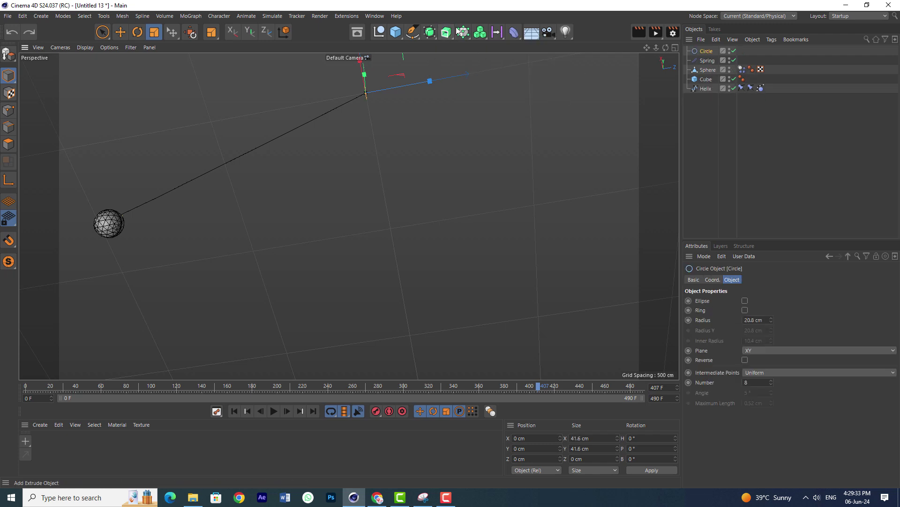
{"action": "left_click", "coordinate": [447, 33]}
{"action": "left_click", "coordinate": [476, 94]}
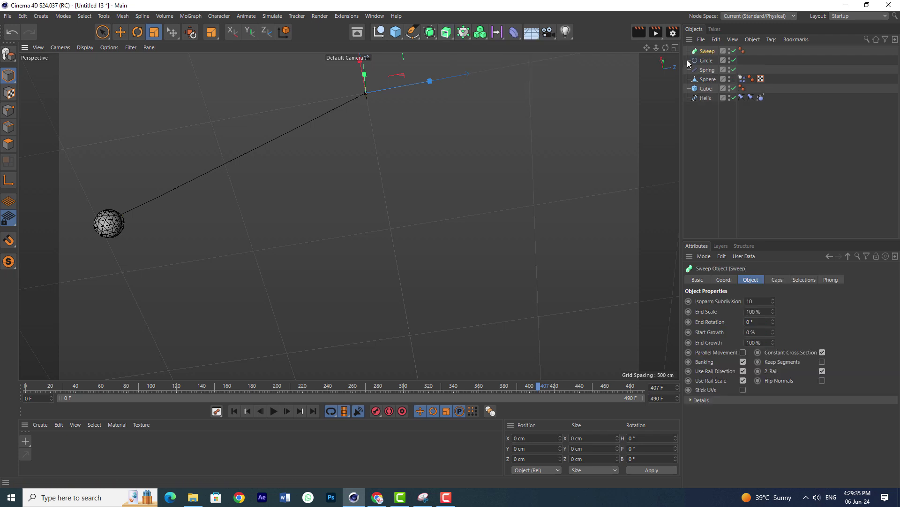
{"action": "left_click_drag", "start_coordinate": [708, 53], "coordinate": [713, 60]}
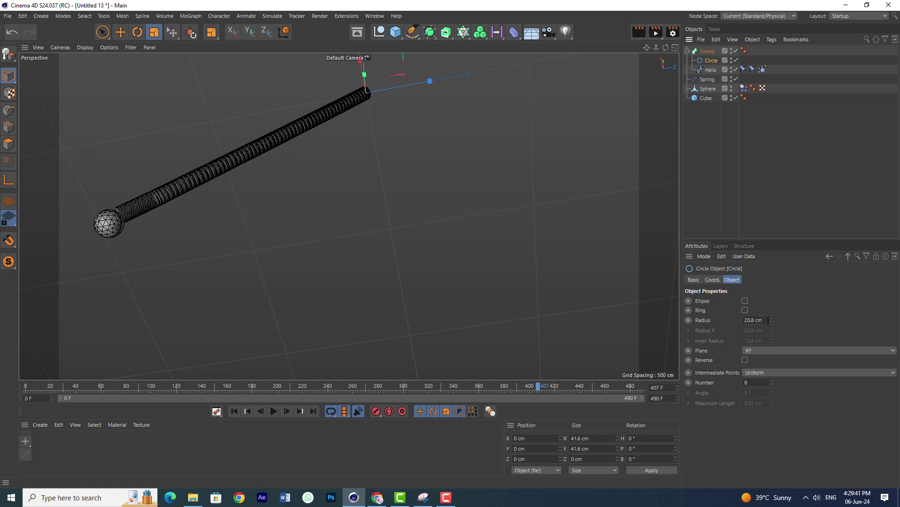
Set the Circle radius to 3.8 cm, use Gouraud shading, then stop and rewind to frame 0
{"action": "left_click_drag", "start_coordinate": [771, 320], "coordinate": [770, 357]}
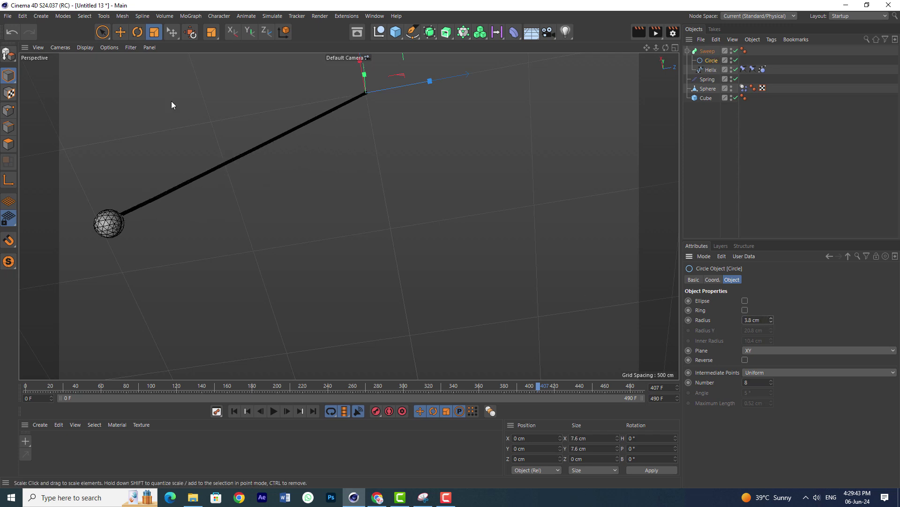
{"action": "left_click", "coordinate": [86, 47]}
{"action": "left_click", "coordinate": [100, 61]}
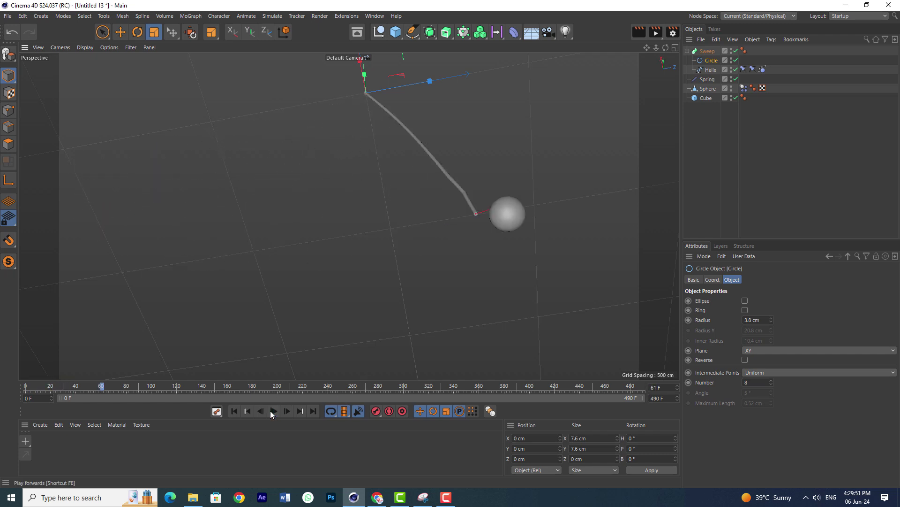
{"action": "key", "text": "F8"}
{"action": "key", "text": "shift+f"}
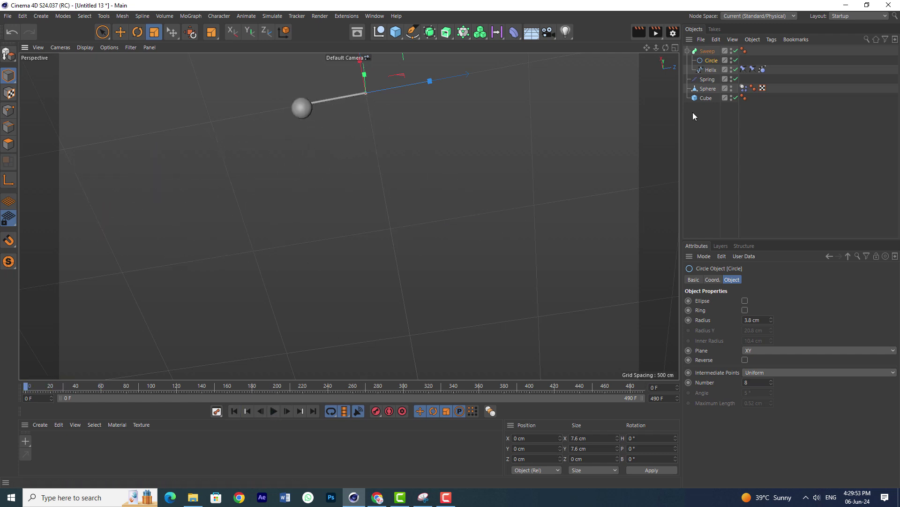
Scale the Sphere to about 120 cm and play the swing, orbiting to inspect it
{"action": "left_click", "coordinate": [706, 89]}
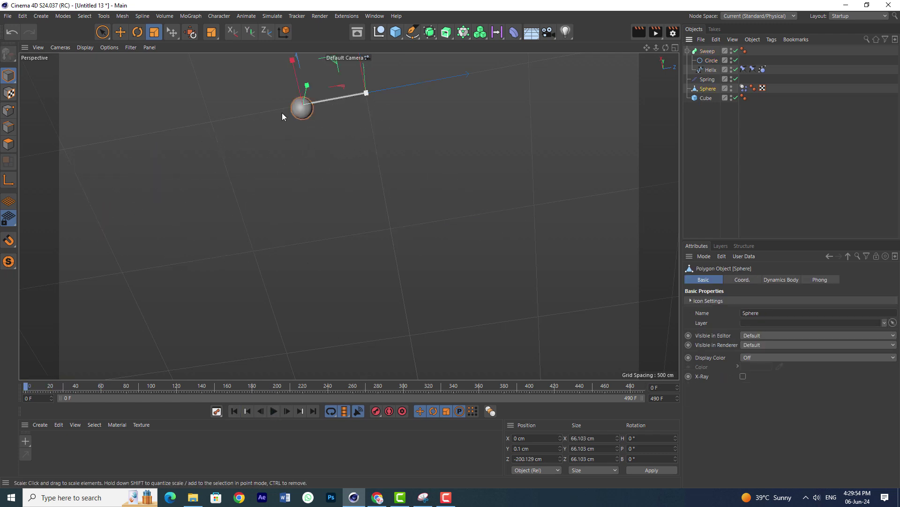
{"action": "left_click", "coordinate": [153, 32]}
{"action": "left_click_drag", "start_coordinate": [238, 199], "coordinate": [511, 72]}
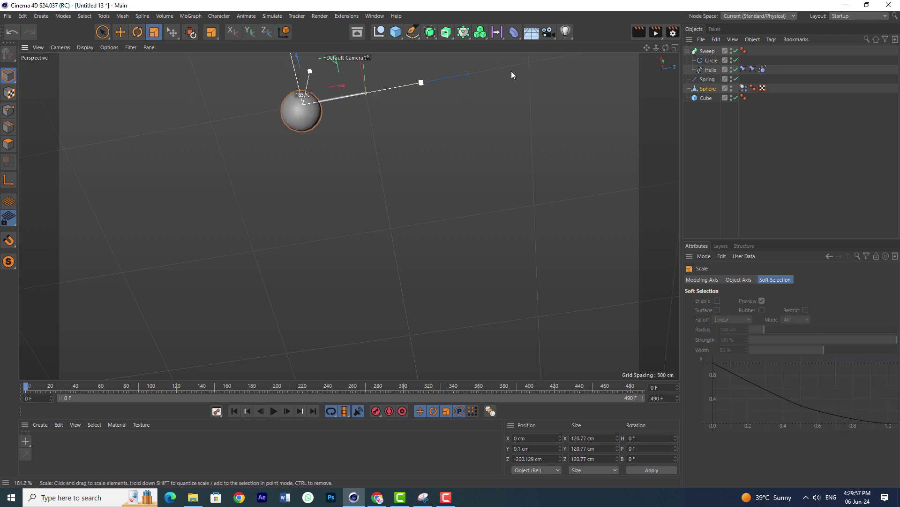
{"action": "left_click", "coordinate": [274, 411]}
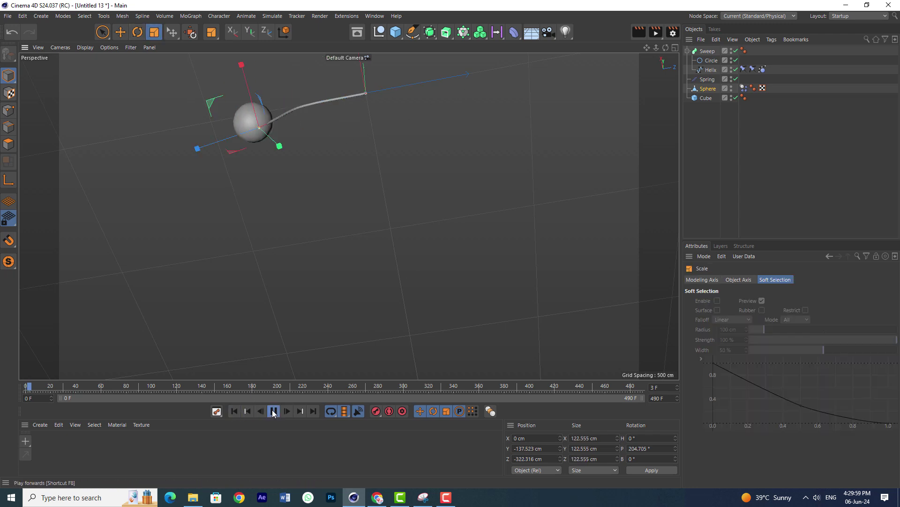
{"action": "left_click", "coordinate": [704, 168]}
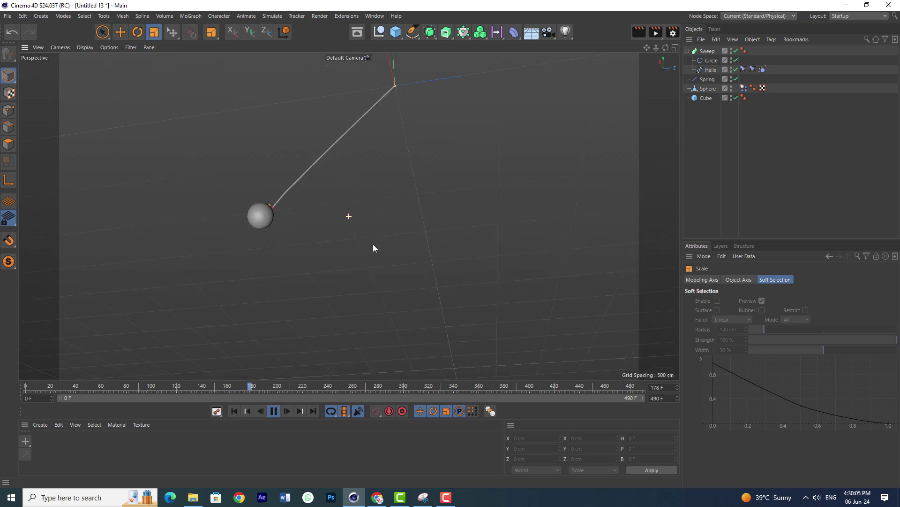
{"action": "left_click_drag", "start_coordinate": [379, 154], "coordinate": [389, 93], "text": "alt"}
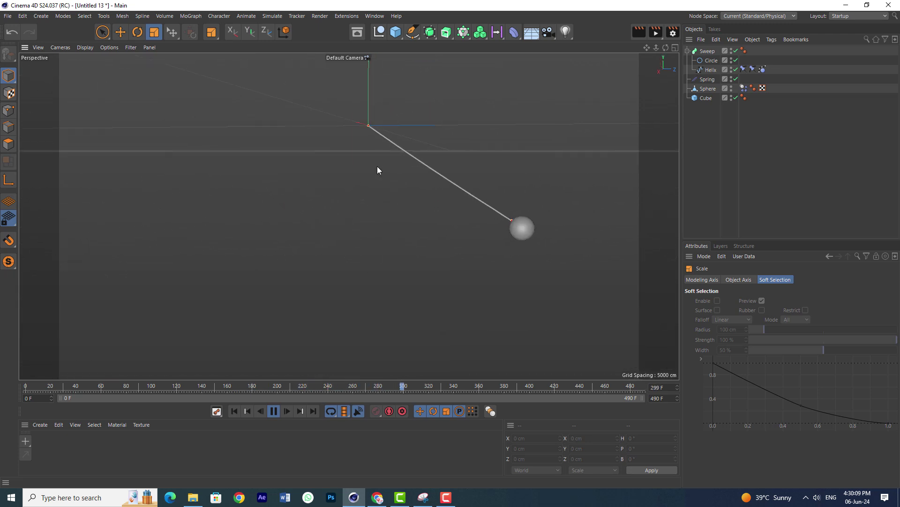
{"action": "left_click_drag", "start_coordinate": [368, 146], "coordinate": [374, 180], "text": "alt"}
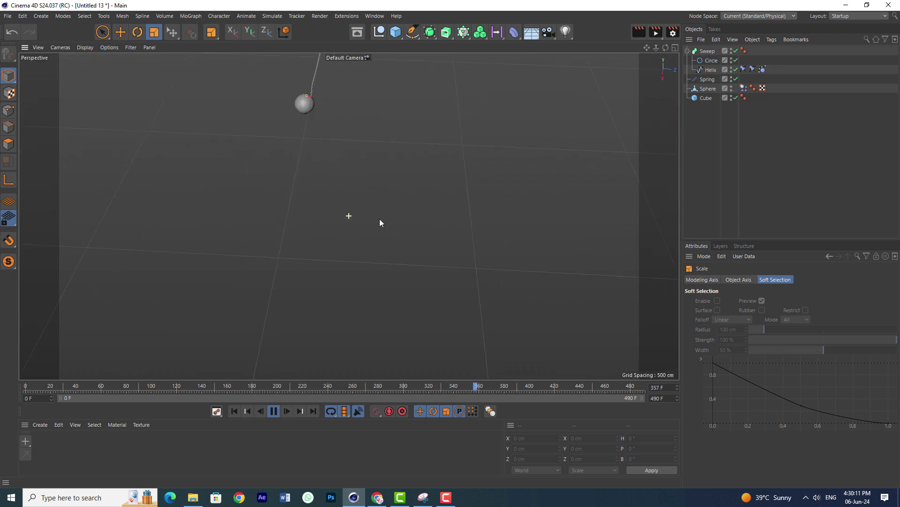
{"action": "right_click_drag", "start_coordinate": [362, 206], "coordinate": [379, 114], "text": "alt"}
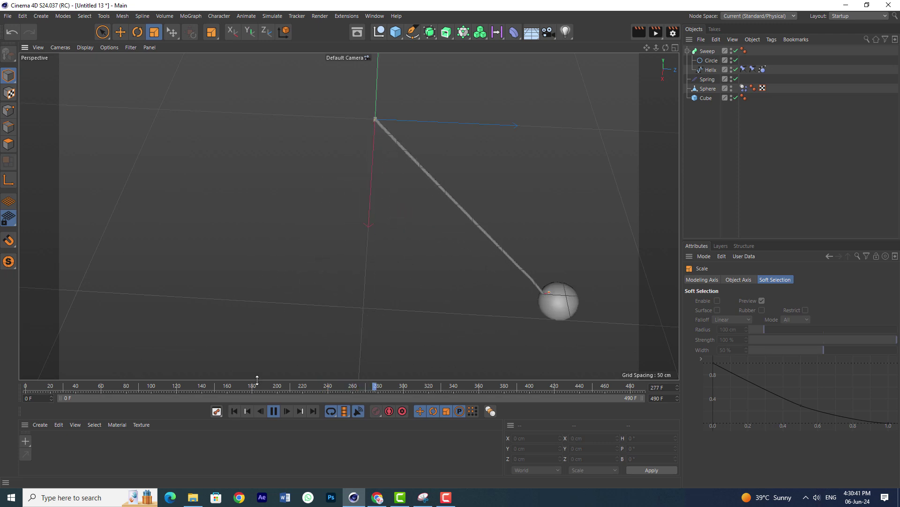
Rewind to frame 0, scale the Sphere to about 215 cm, and replay the swing
{"action": "left_click", "coordinate": [237, 412]}
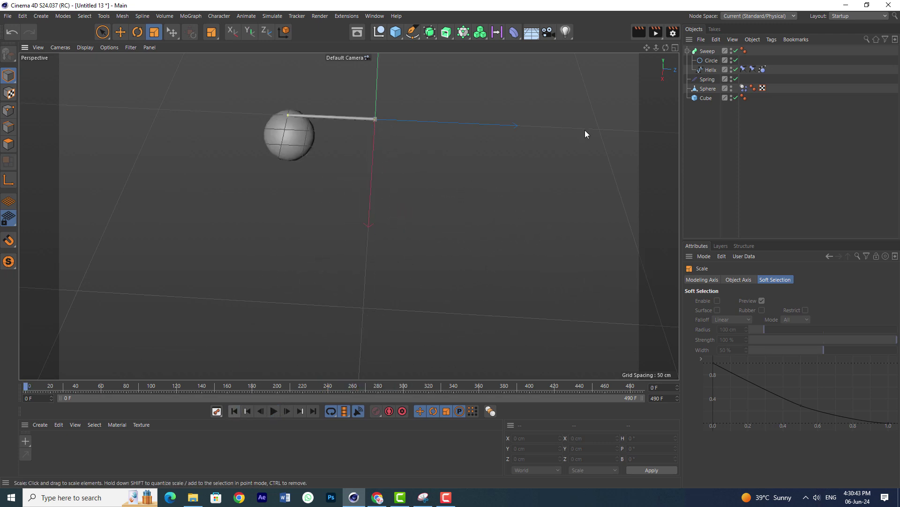
{"action": "left_click", "coordinate": [296, 137]}
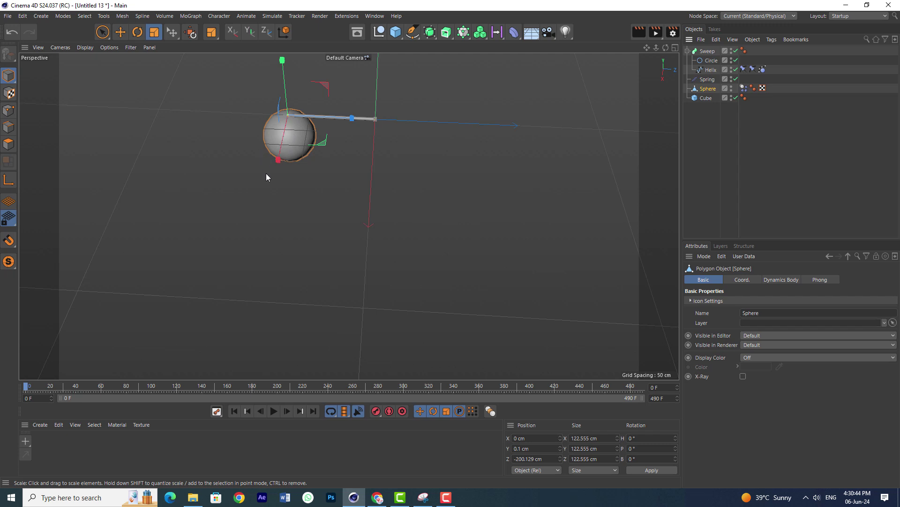
{"action": "left_click_drag", "start_coordinate": [266, 177], "coordinate": [407, 133]}
{"action": "left_click_drag", "start_coordinate": [343, 216], "coordinate": [354, 237]}
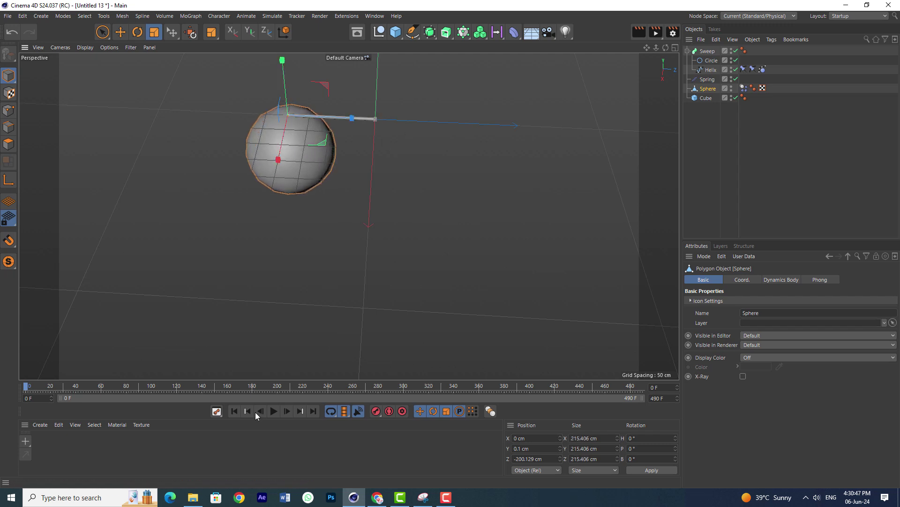
{"action": "left_click", "coordinate": [274, 411]}
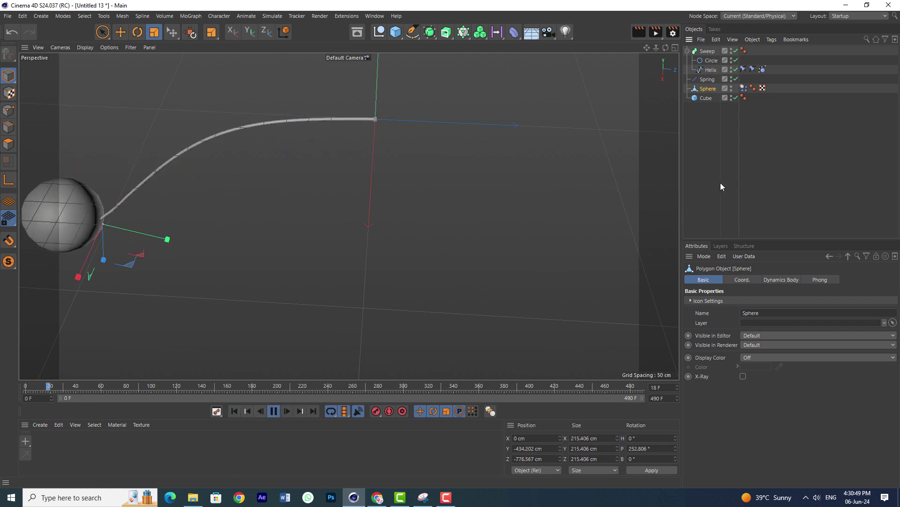